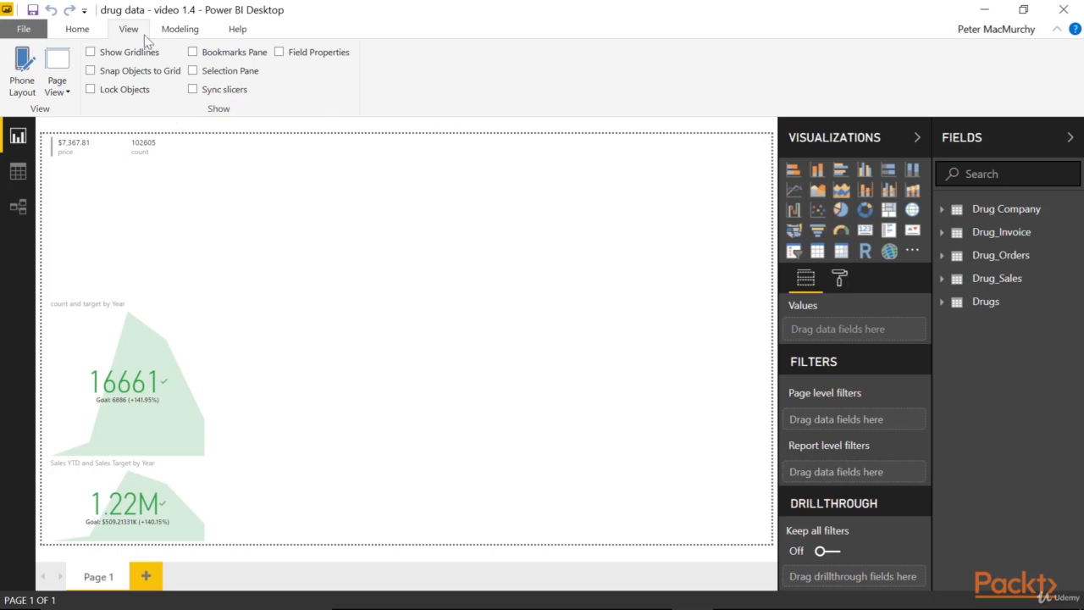
Turn on gridlines with objects snapping to the grid, and delete the card showing price and count
left_click(123, 59)
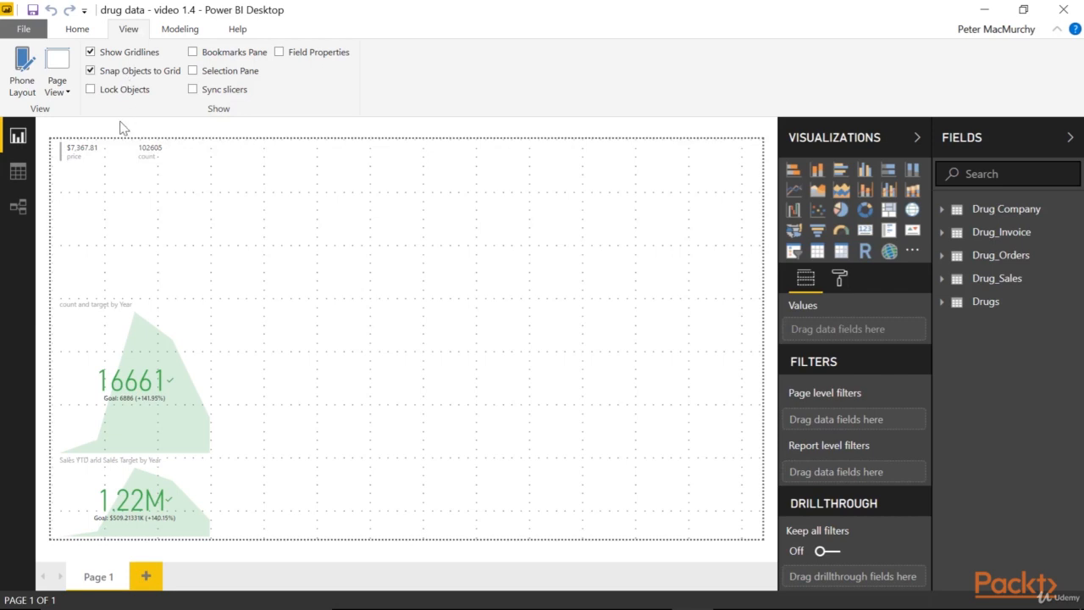
left_click(121, 166)
key("Delete")
Arrange the count and Sales YTD KPI visuals side by side from the page's top-left corner, each three grid squares wide and two high
left_click_drag(131, 377, 94, 153)
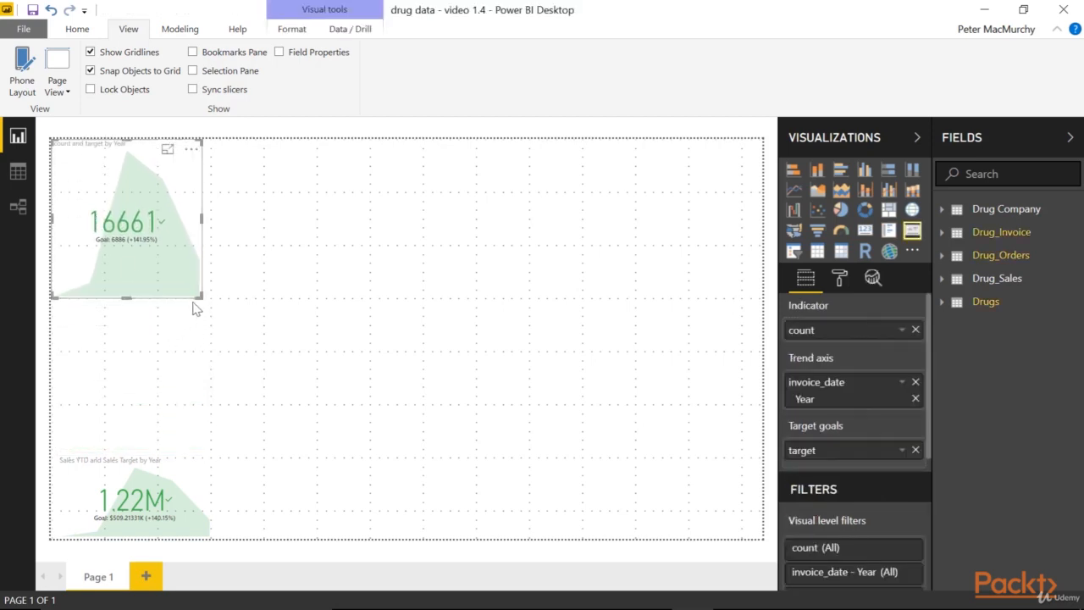
left_click_drag(200, 296, 210, 249)
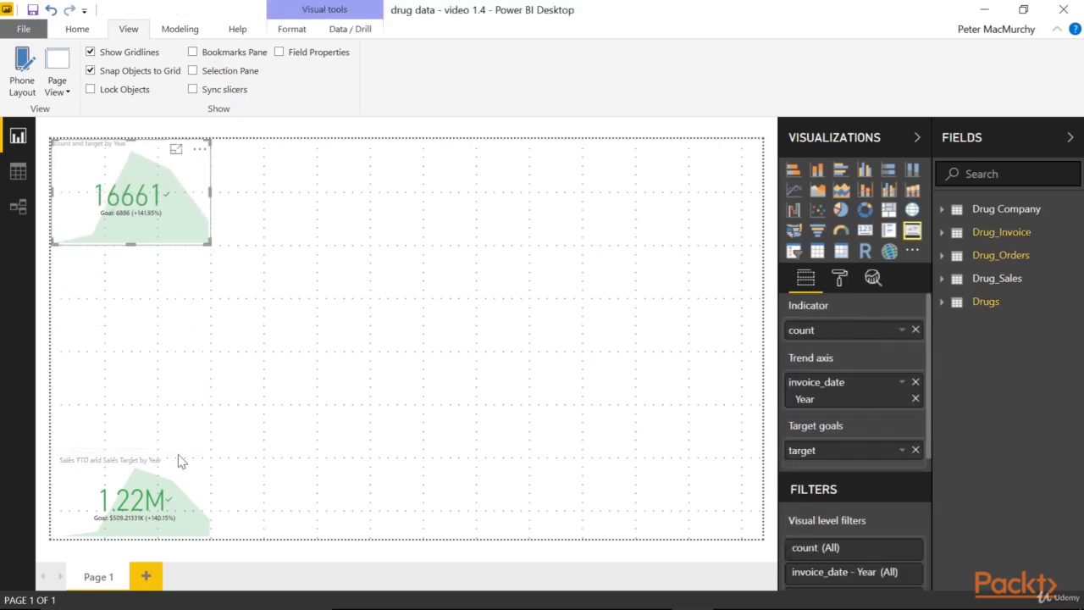
left_click_drag(146, 498, 301, 179)
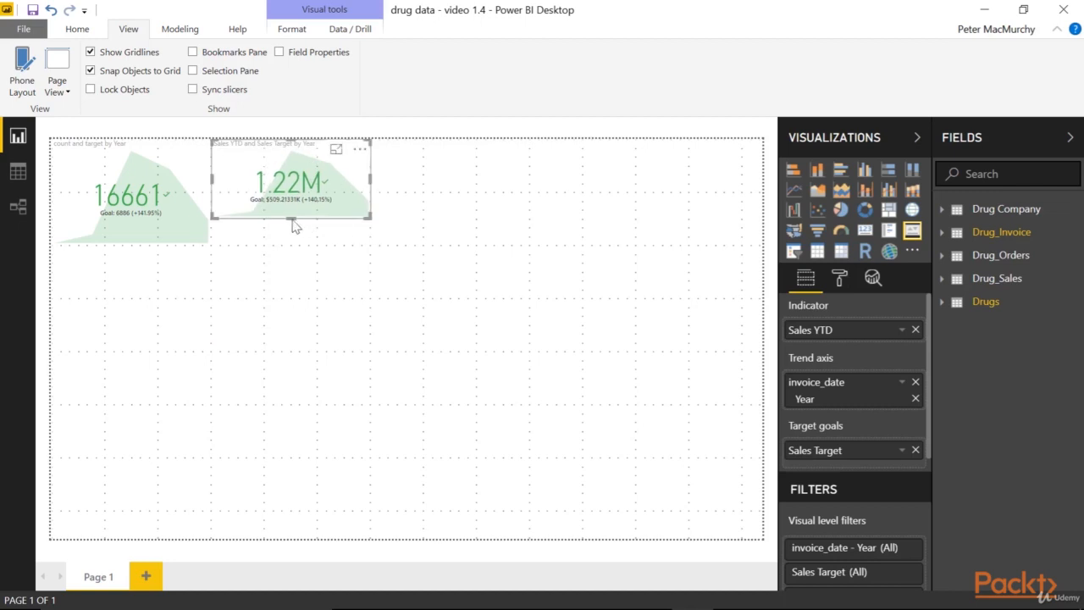
left_click_drag(289, 218, 291, 244)
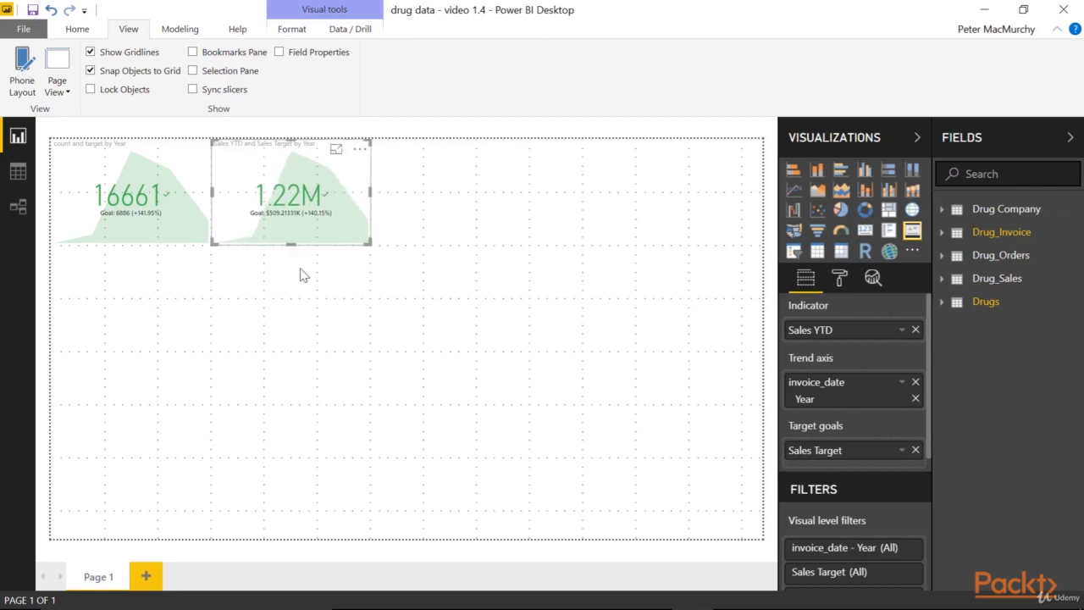
left_click(218, 305)
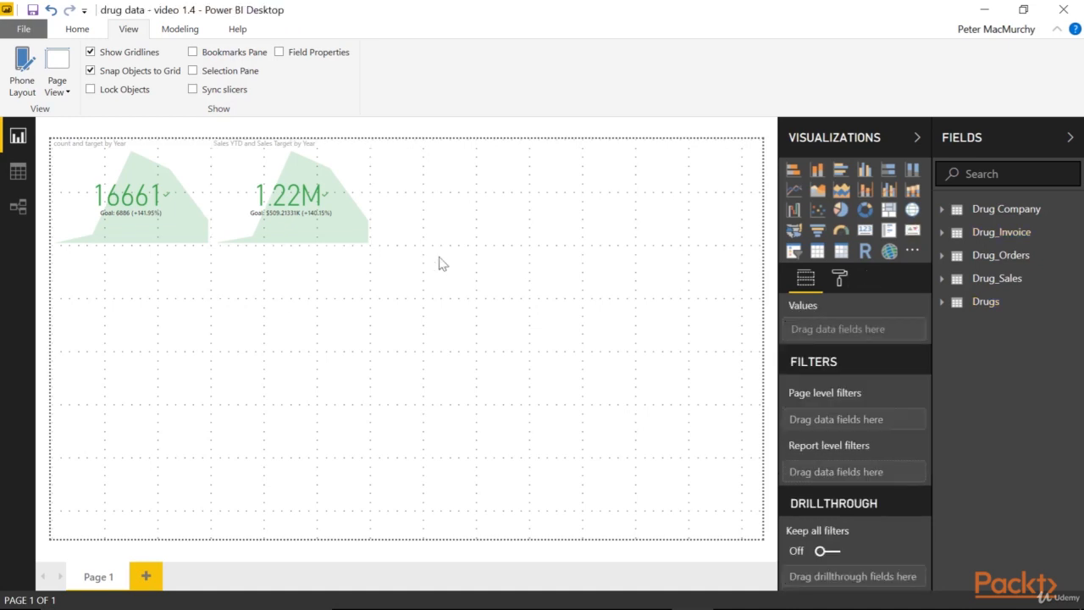
Add a waterfall chart directly below the two KPIs, stretched to their combined width
left_click(792, 211)
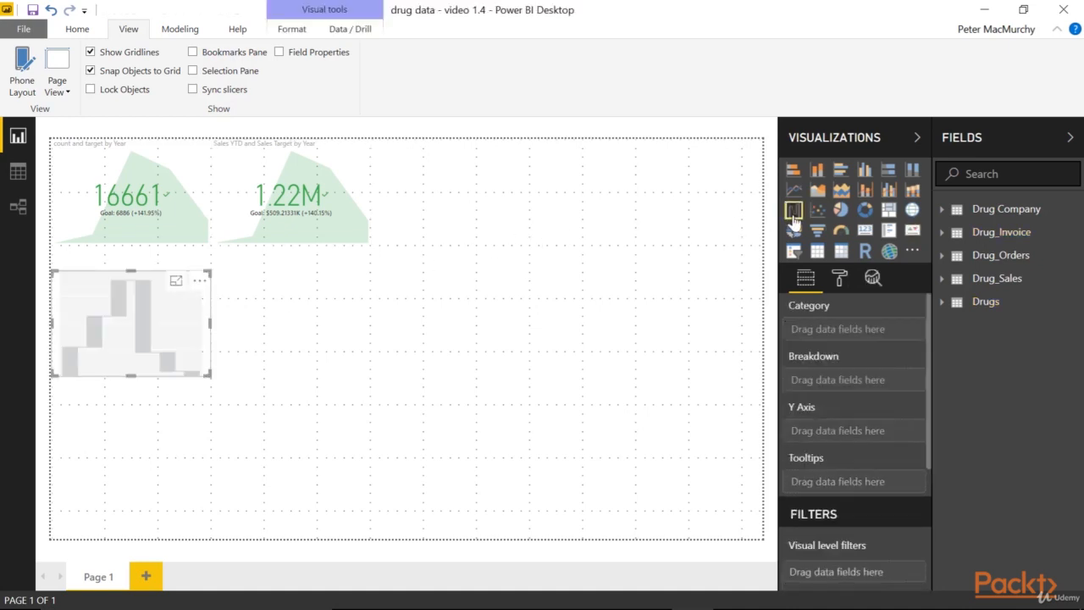
left_click_drag(213, 269, 373, 253)
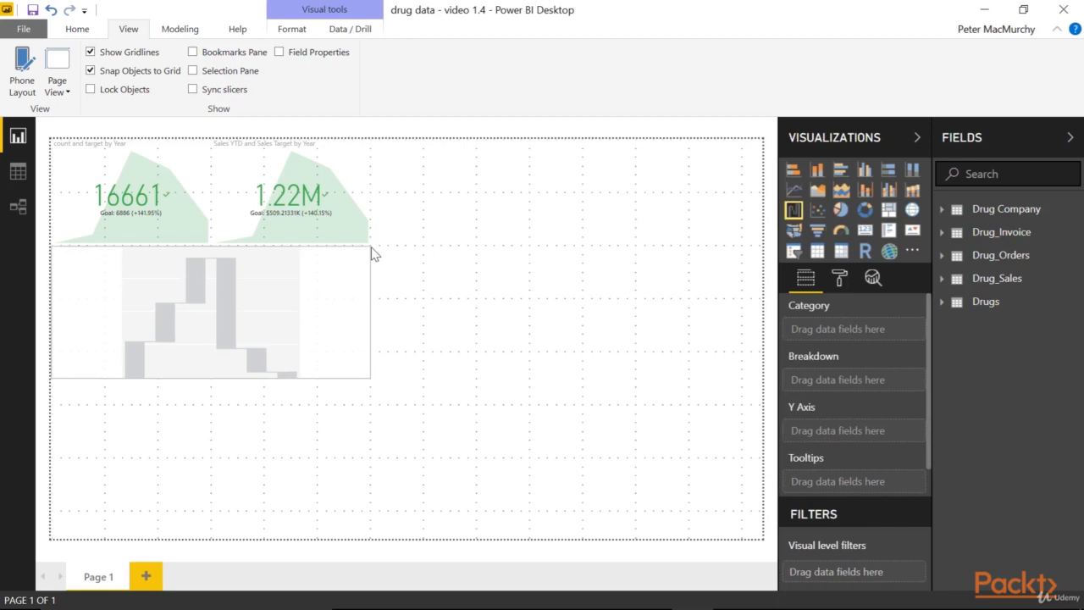
left_click(374, 253)
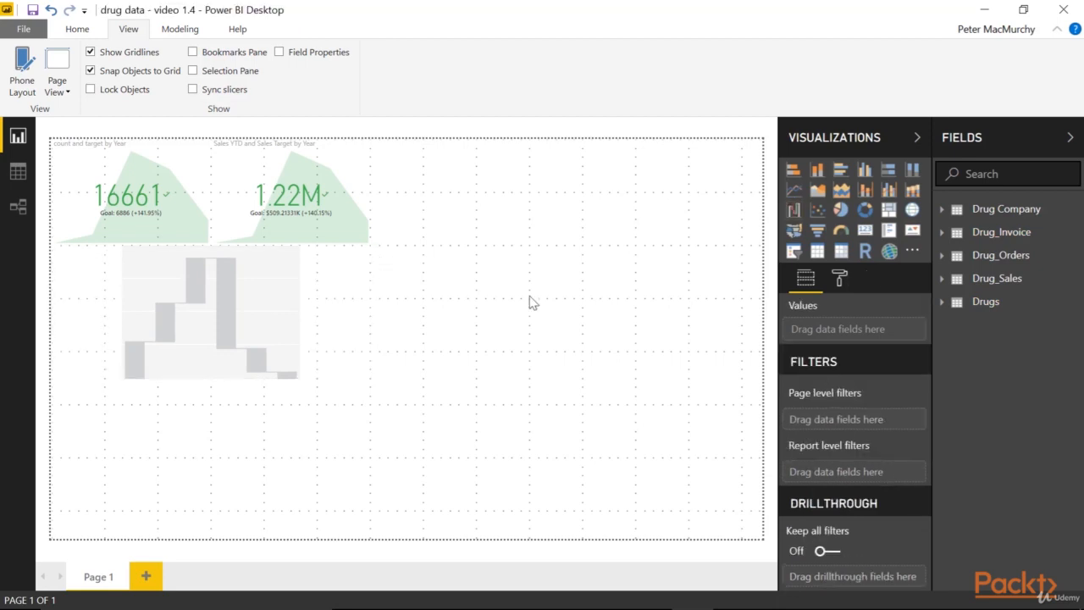
Set the waterfall chart's category to invoice_date from Drug_Invoice and its Y axis to Sales from Drug_Sales
left_click(943, 236)
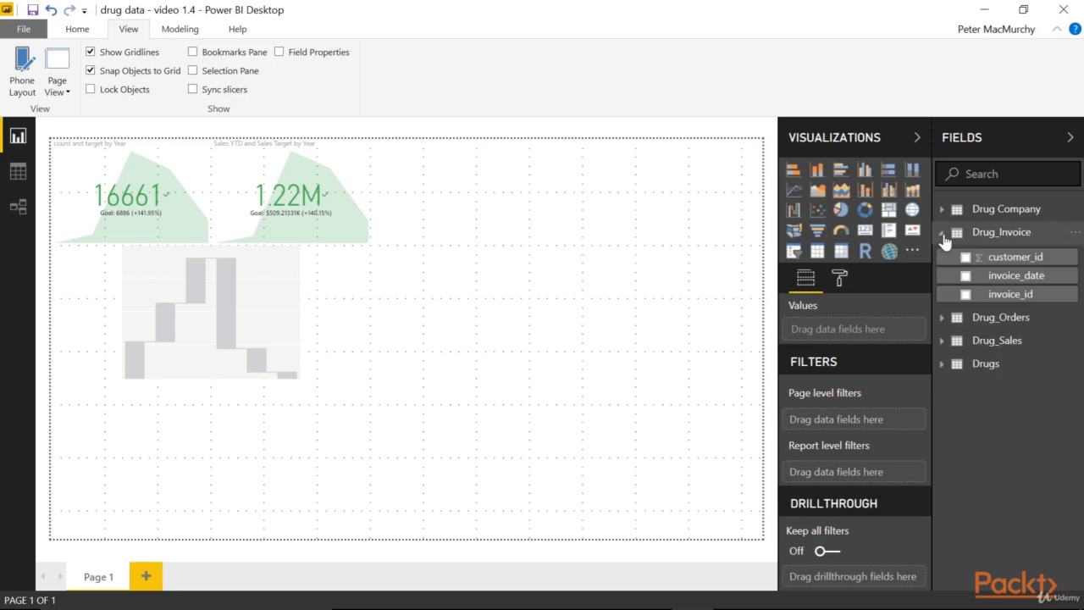
left_click(366, 311)
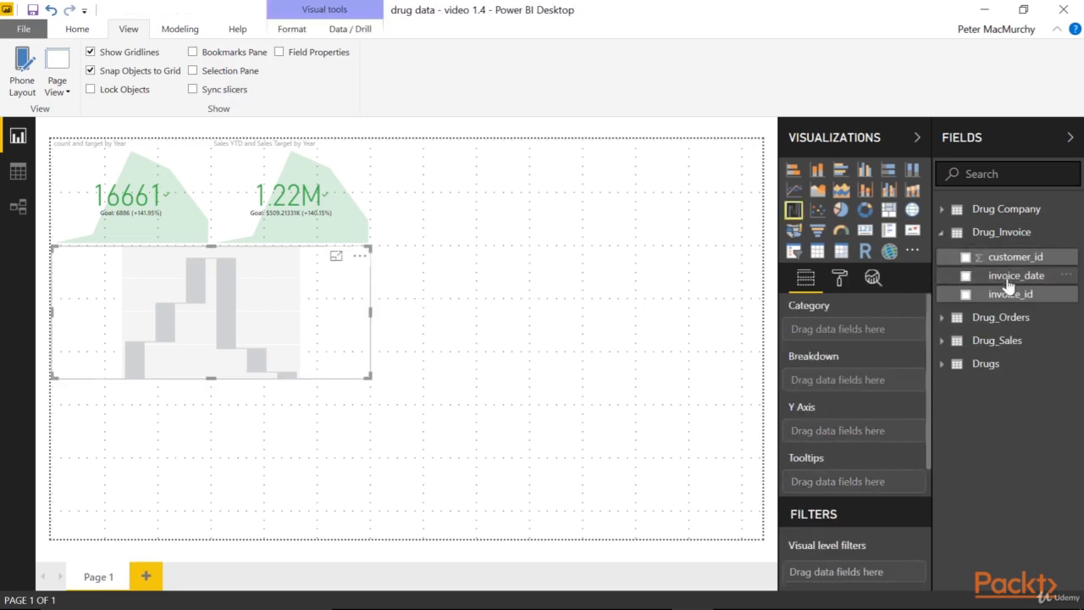
left_click_drag(1008, 285, 859, 332)
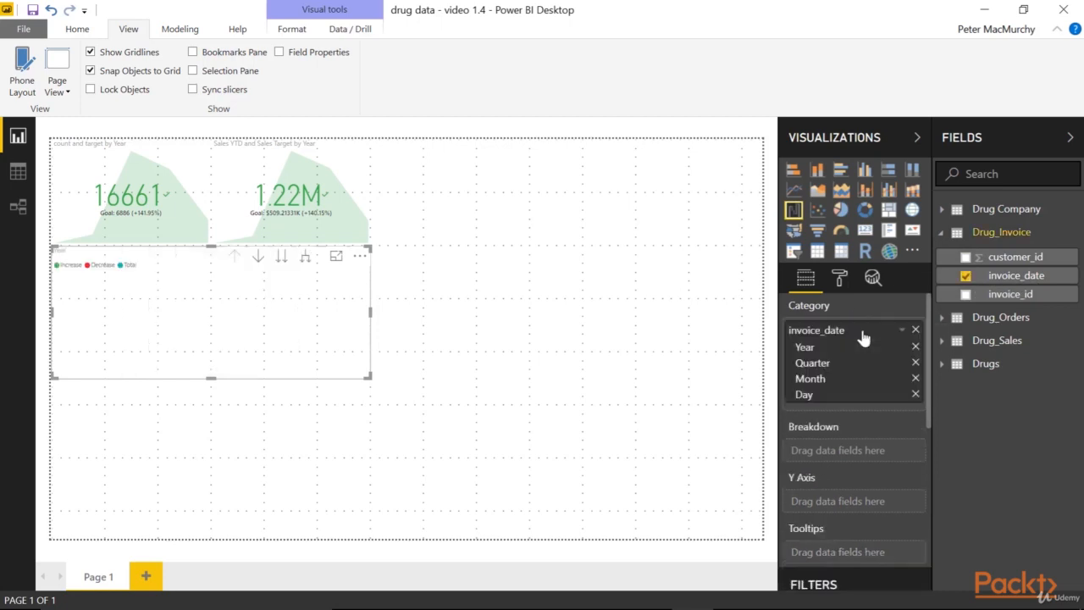
left_click(943, 340)
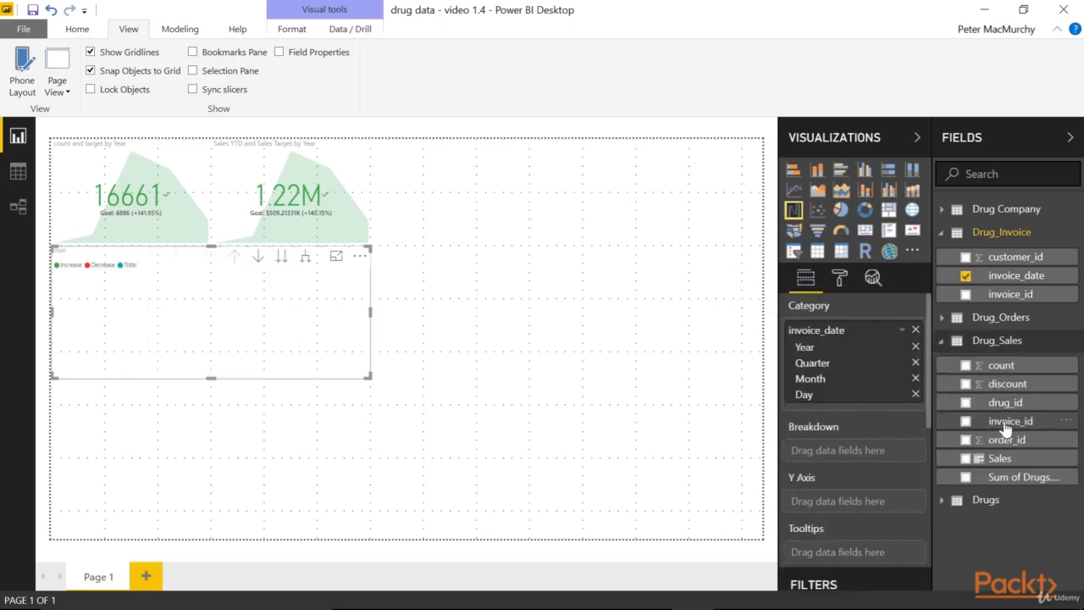
left_click_drag(1000, 458, 853, 509)
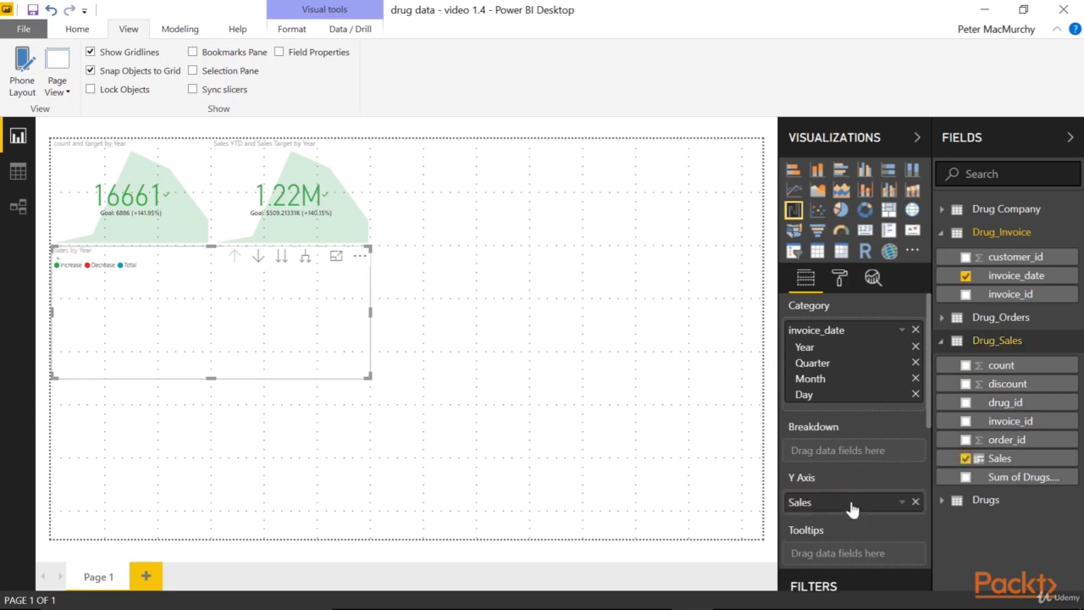
Break down the waterfall chart by drug_name from the Drugs table and enlarge it in focus mode
left_click(942, 504)
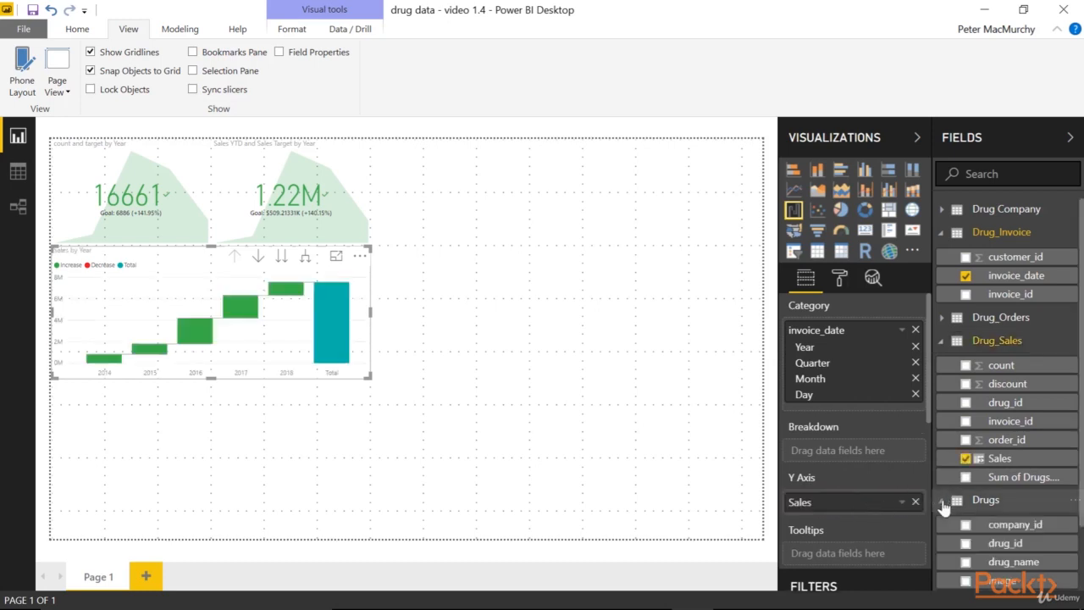
left_click_drag(1002, 569, 846, 452)
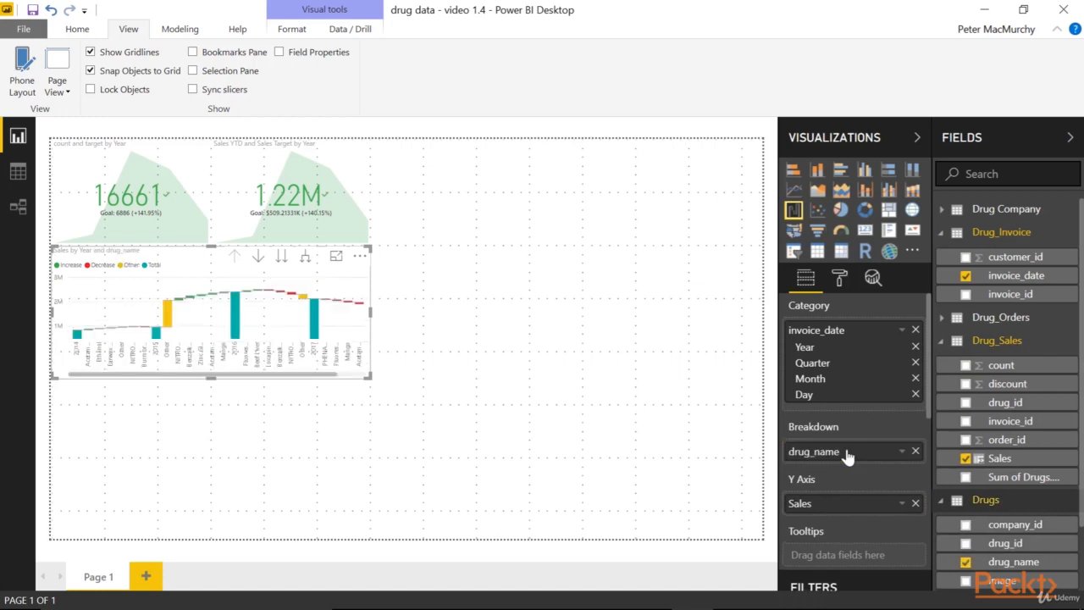
left_click(336, 258)
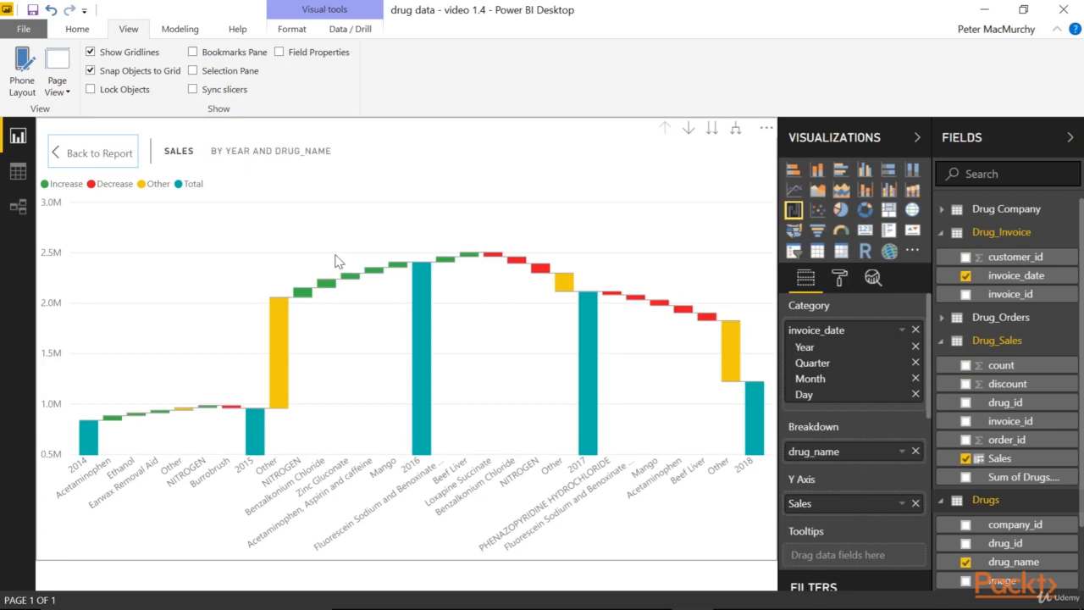
Examine the year-over-year sales changes for the NITROGEN and Other bars
mouse_move(306, 301)
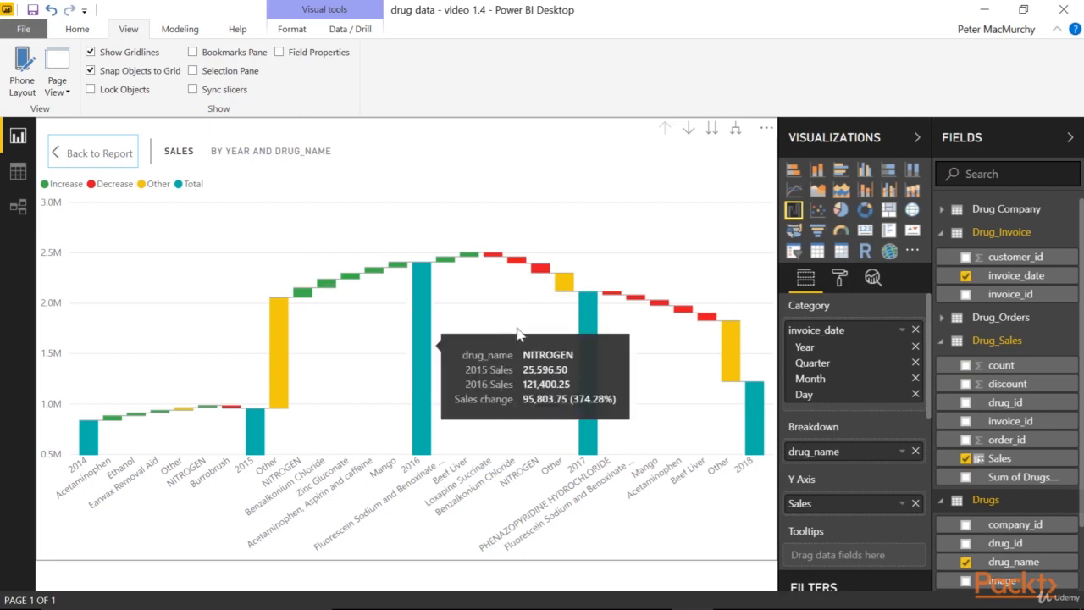
mouse_move(540, 273)
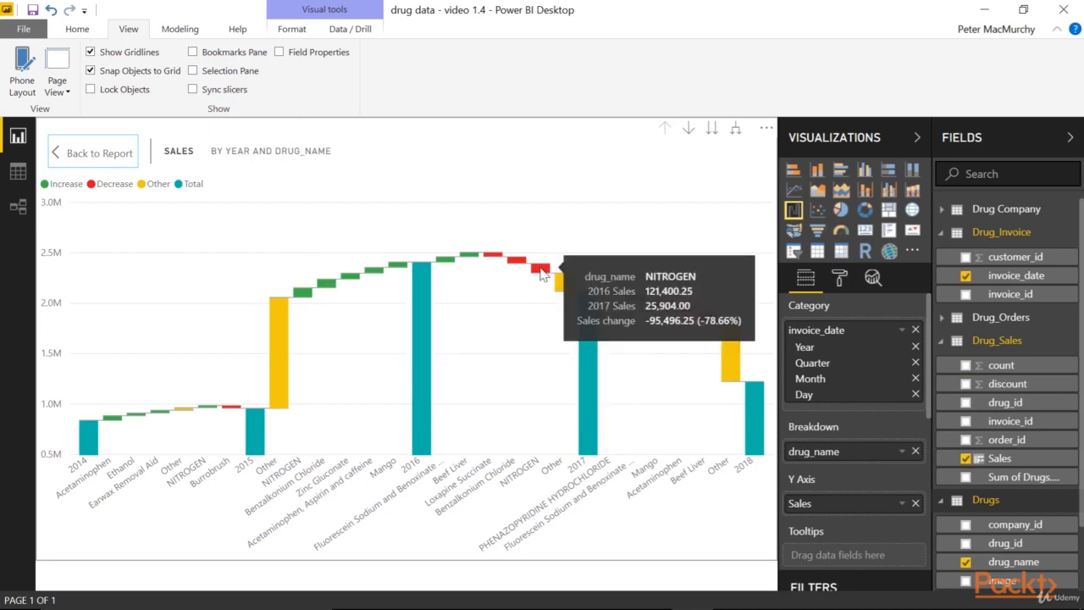
mouse_move(279, 344)
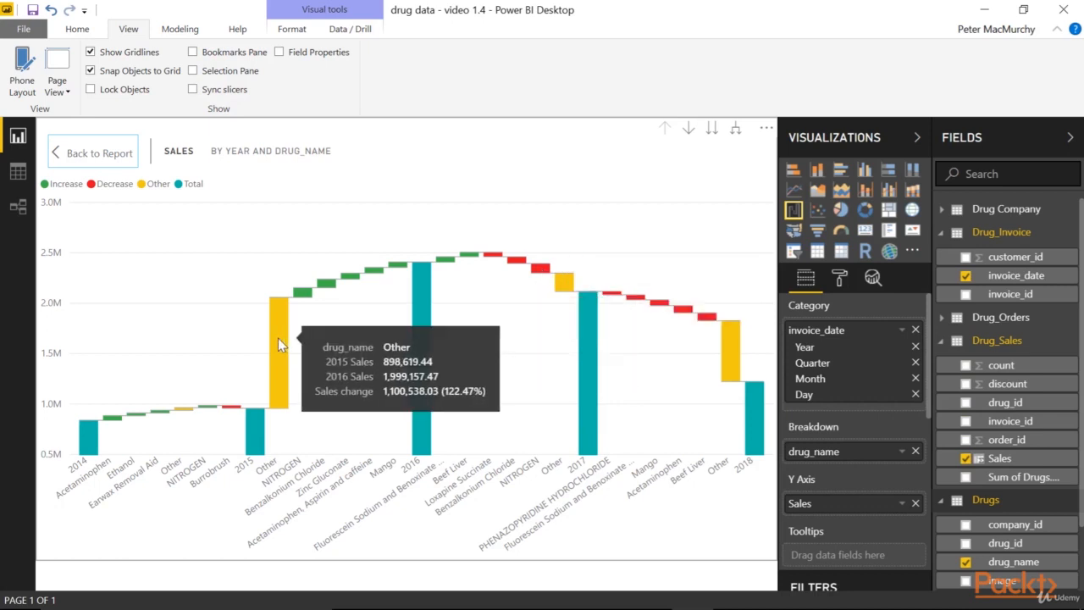
mouse_move(736, 359)
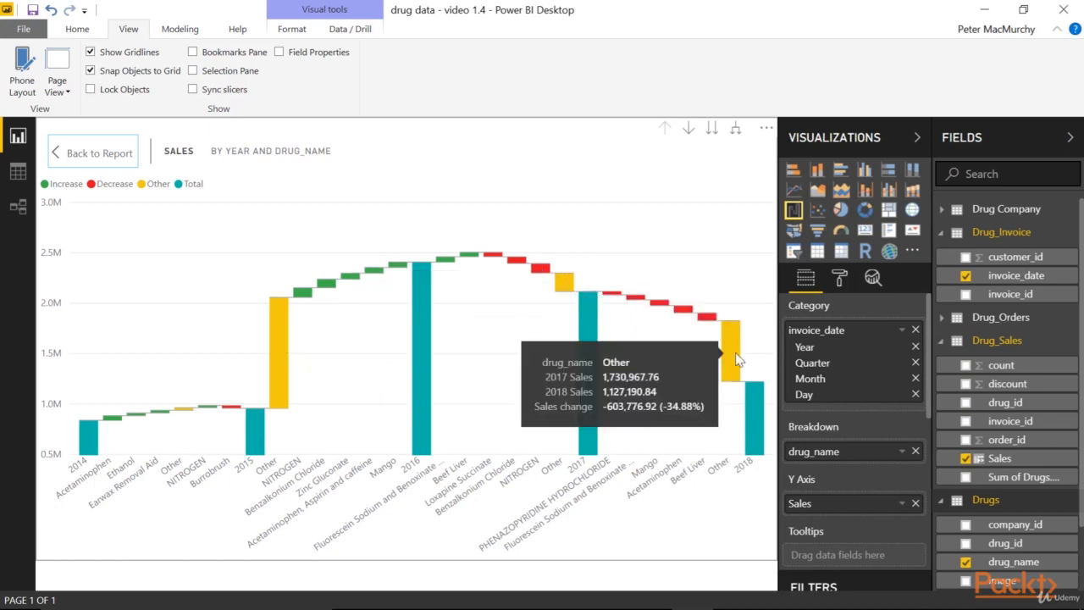
Remove the drug_name breakdown from the waterfall chart and inspect the 2016 and 2018 sales bars
left_click(916, 452)
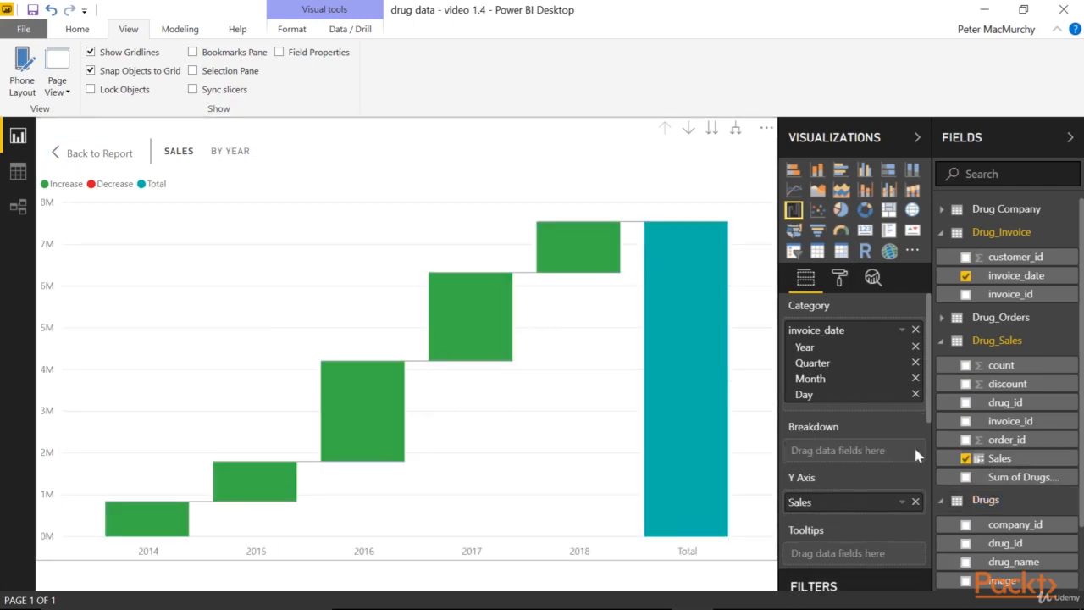
mouse_move(341, 394)
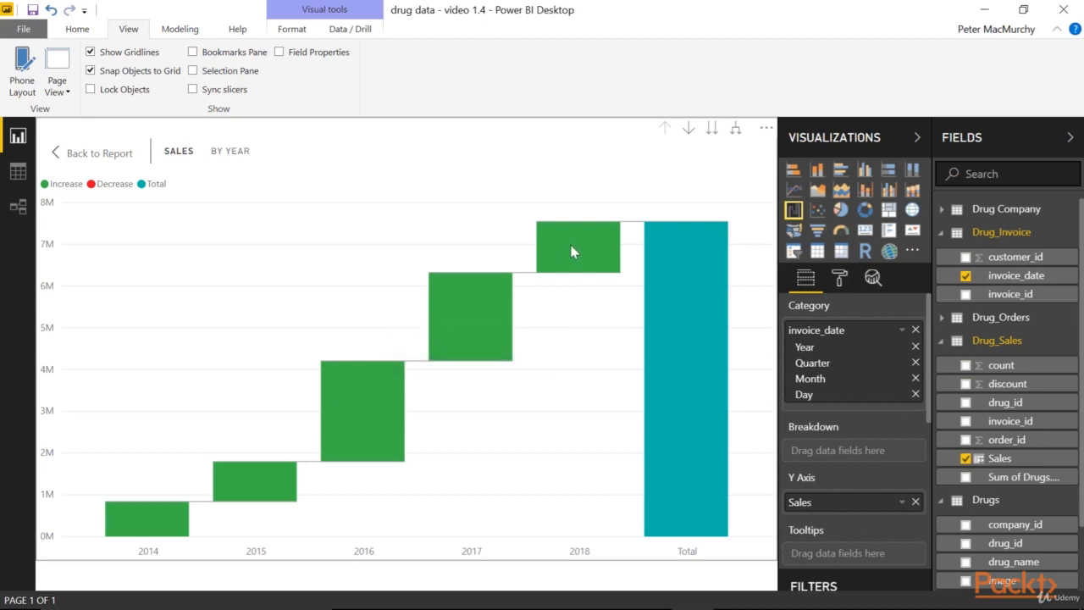
mouse_move(574, 253)
Turn on drill mode, drill into the 2018 bar to view its quarters, and drill back up to years
left_click(689, 132)
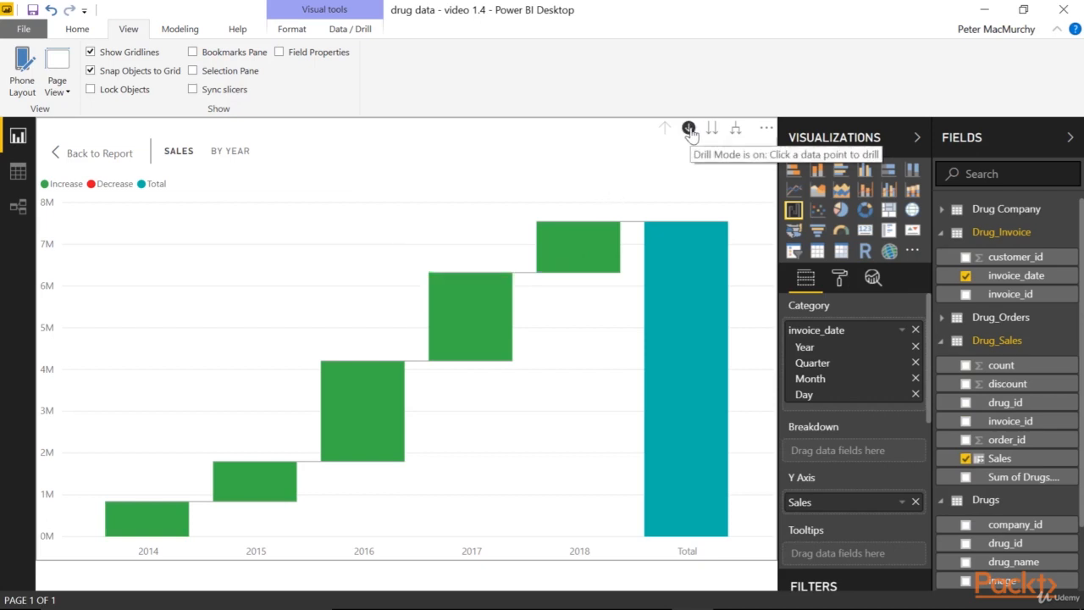
left_click(569, 254)
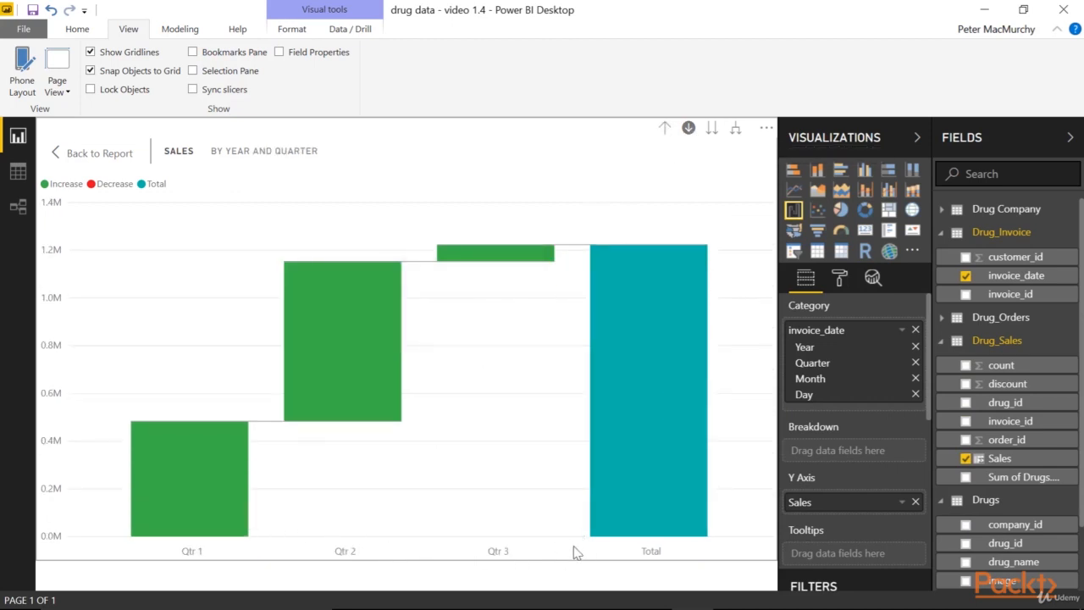
left_click(664, 129)
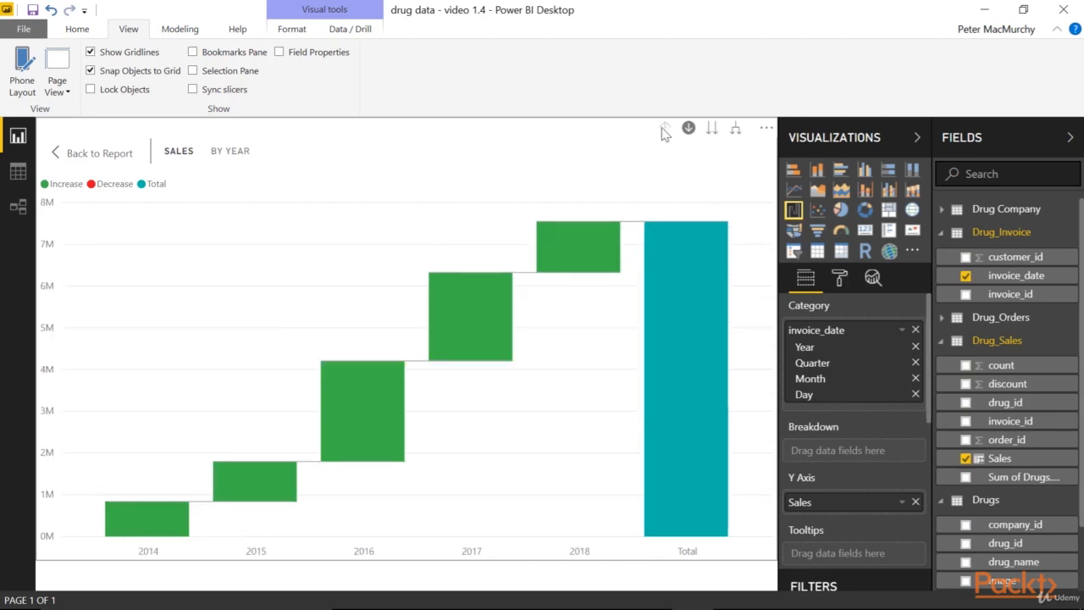
Show the chart's next date levels by quarter, month and day across all years, and drill back up to the year level
left_click(363, 32)
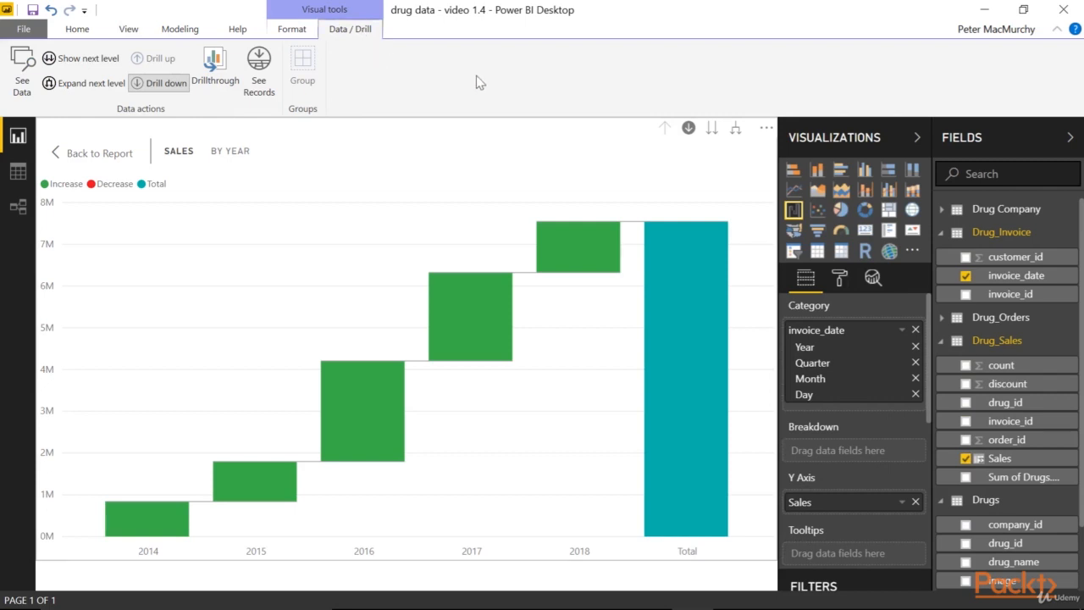
left_click(713, 134)
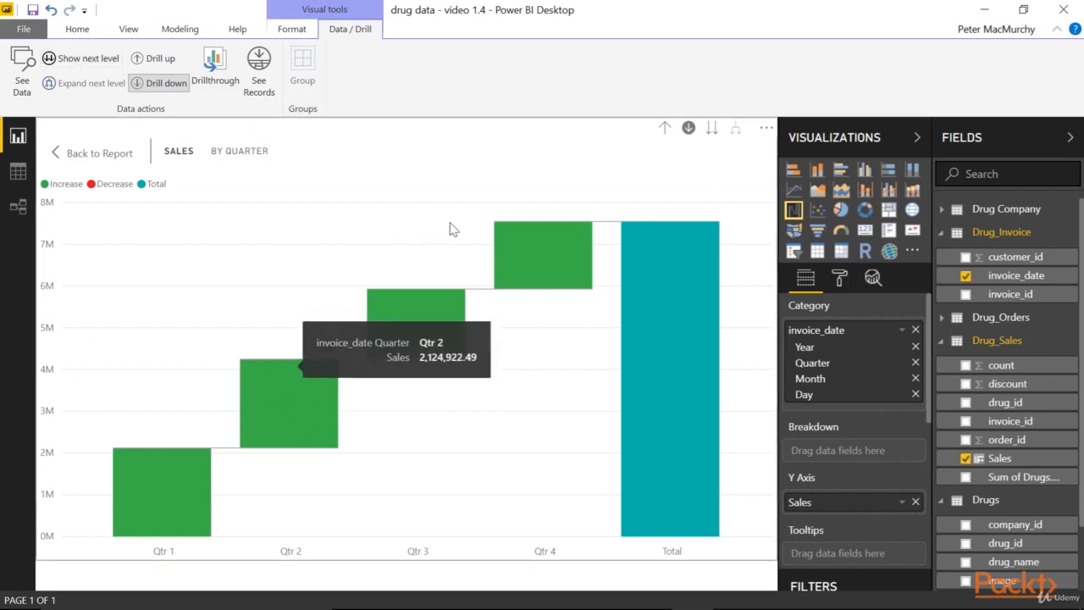
left_click(712, 128)
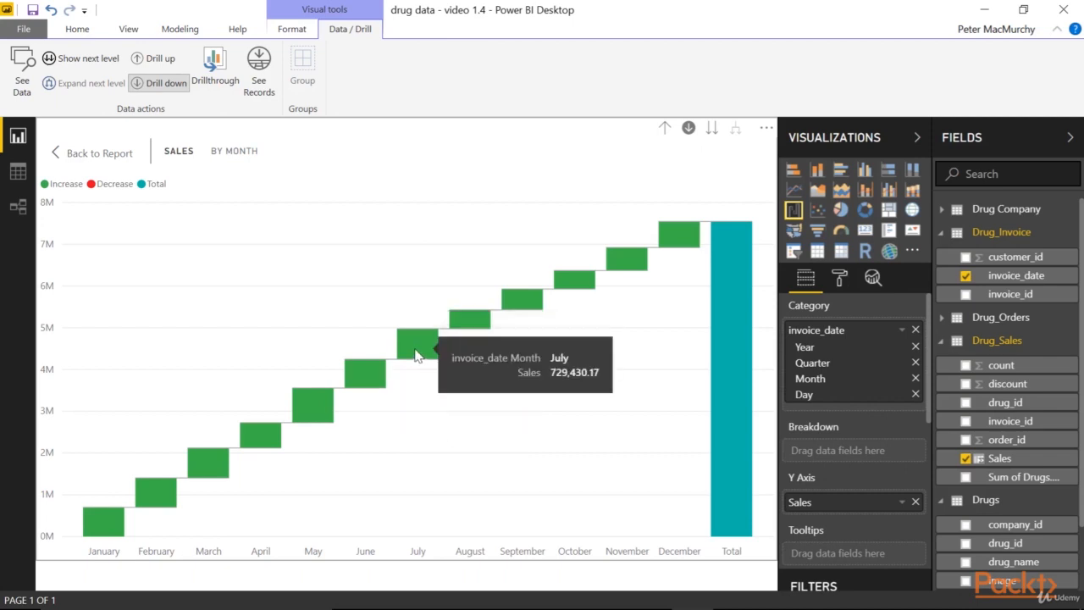
left_click(711, 128)
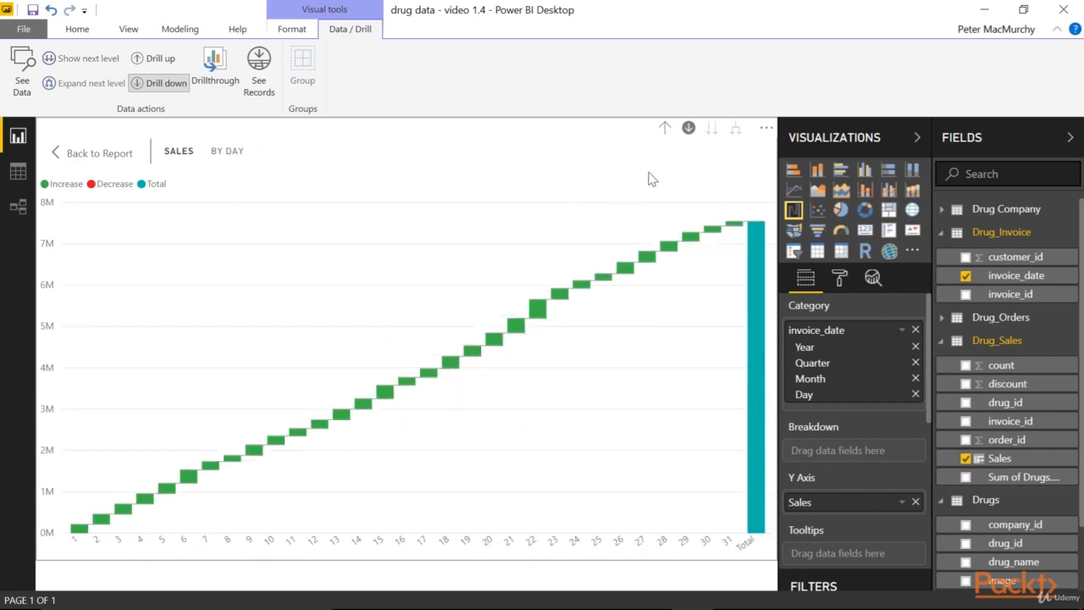
left_click(665, 128)
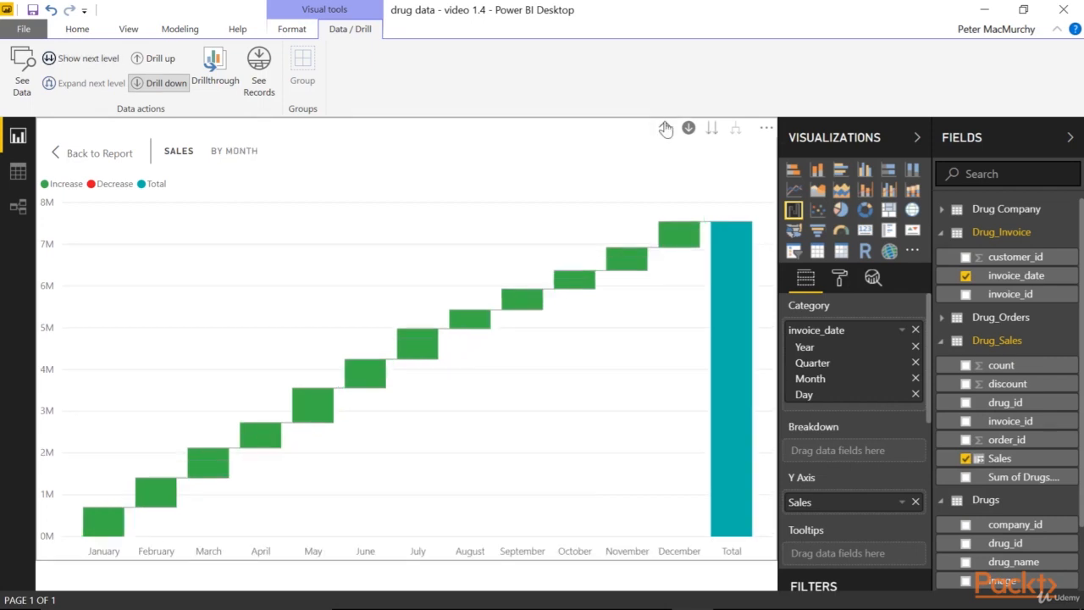
left_click(665, 128)
left_click(665, 128)
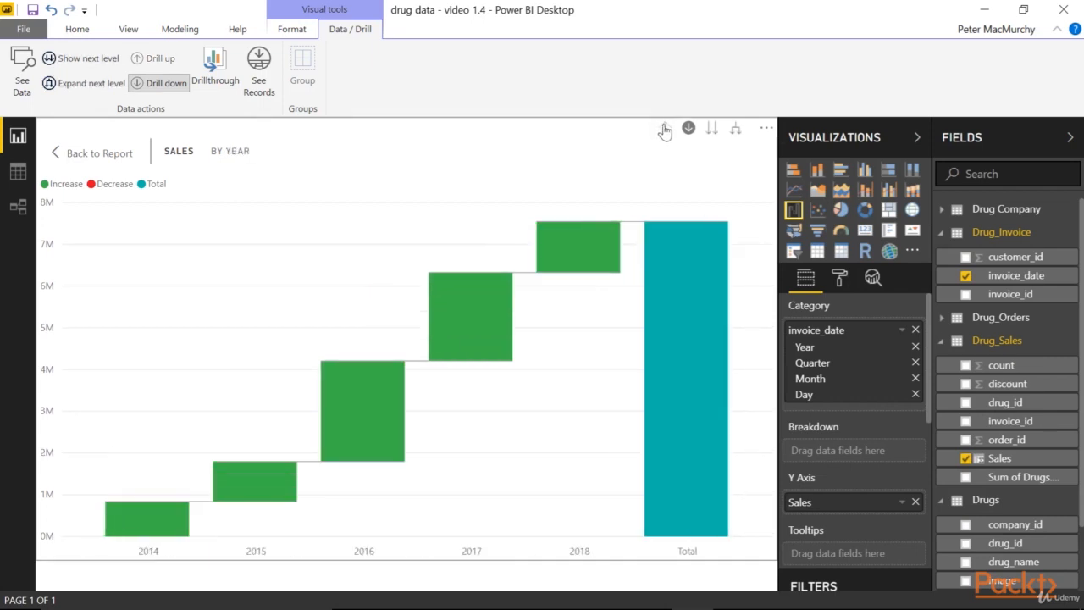
Expand the date hierarchy to year, quarter and month, drill back up to years, and return to the report page
left_click(737, 130)
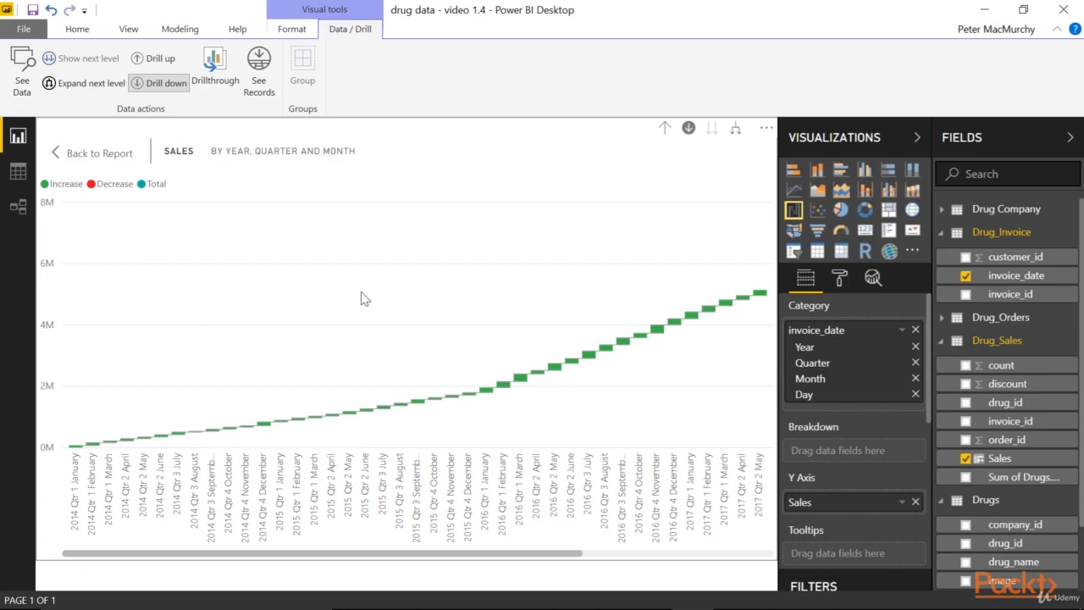
left_click(666, 130)
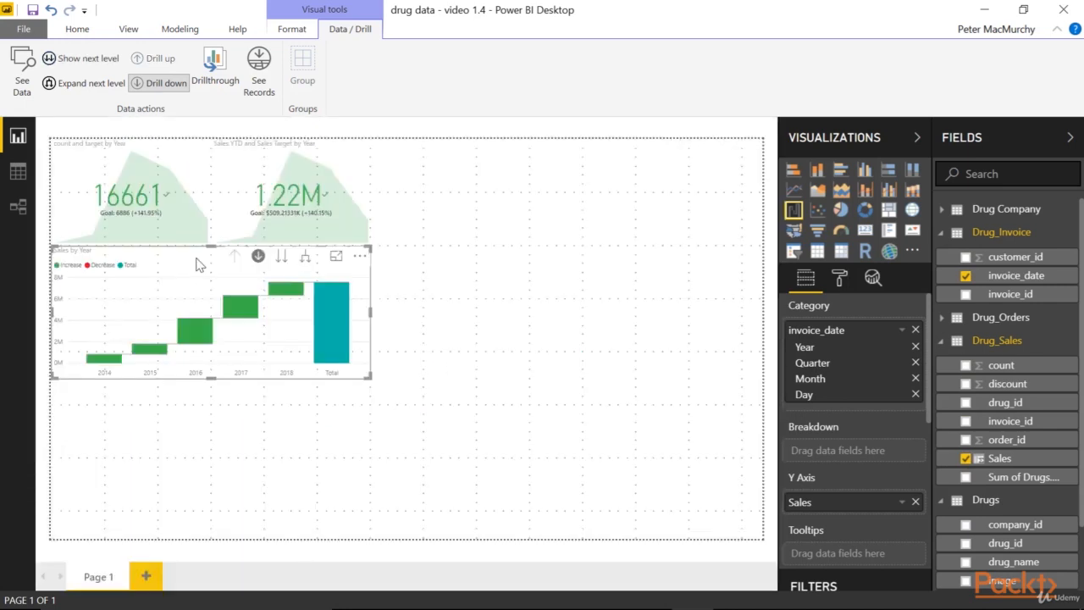
left_click(436, 324)
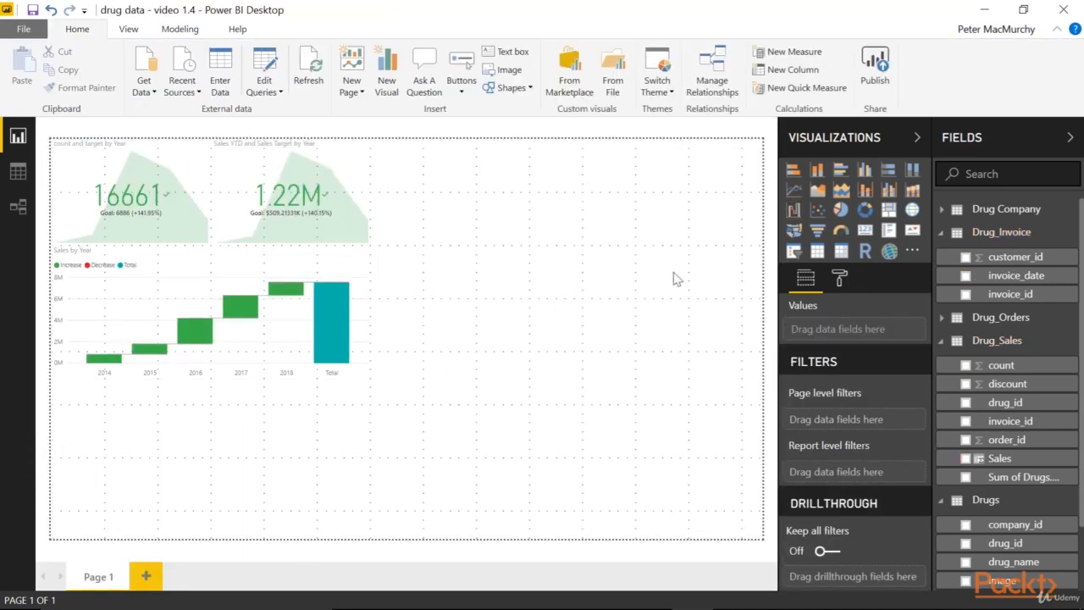
Add an area chart beside the waterfall chart and widen it to the edge of the report page
left_click(817, 192)
left_click_drag(237, 474, 524, 330)
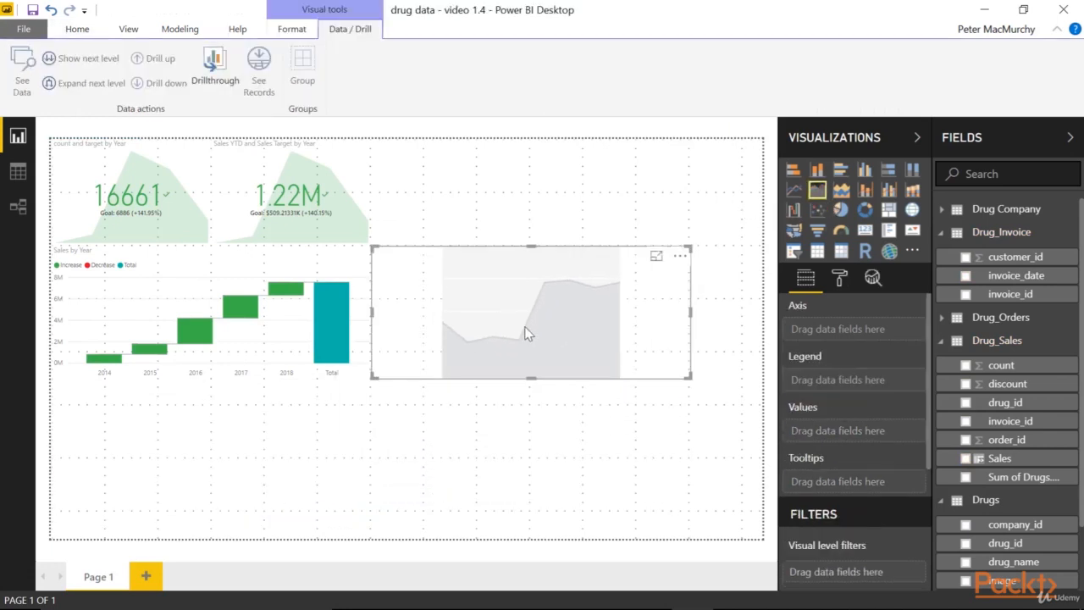
left_click_drag(690, 312, 760, 322)
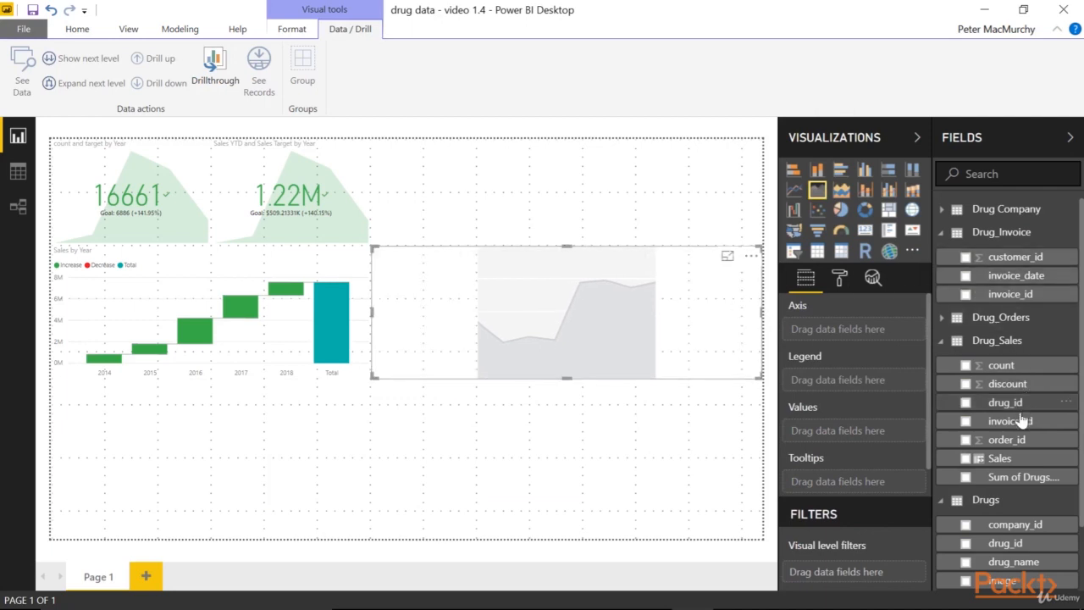
Plot Sales by invoice_date in the area chart, using company_name from the Drug Company table as the legend
left_click_drag(1017, 278, 867, 332)
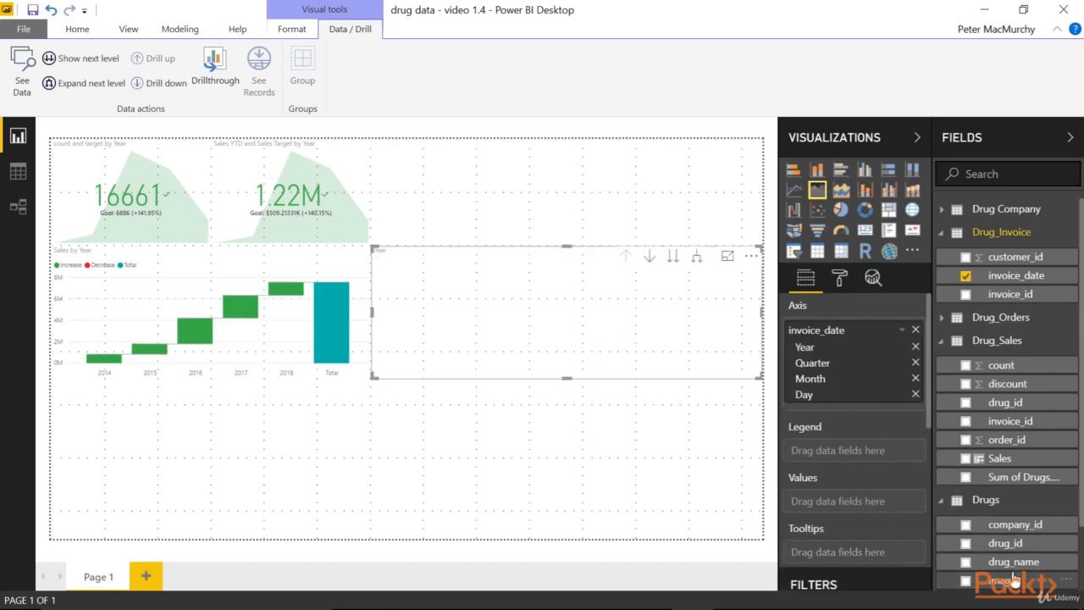
left_click_drag(986, 458, 864, 506)
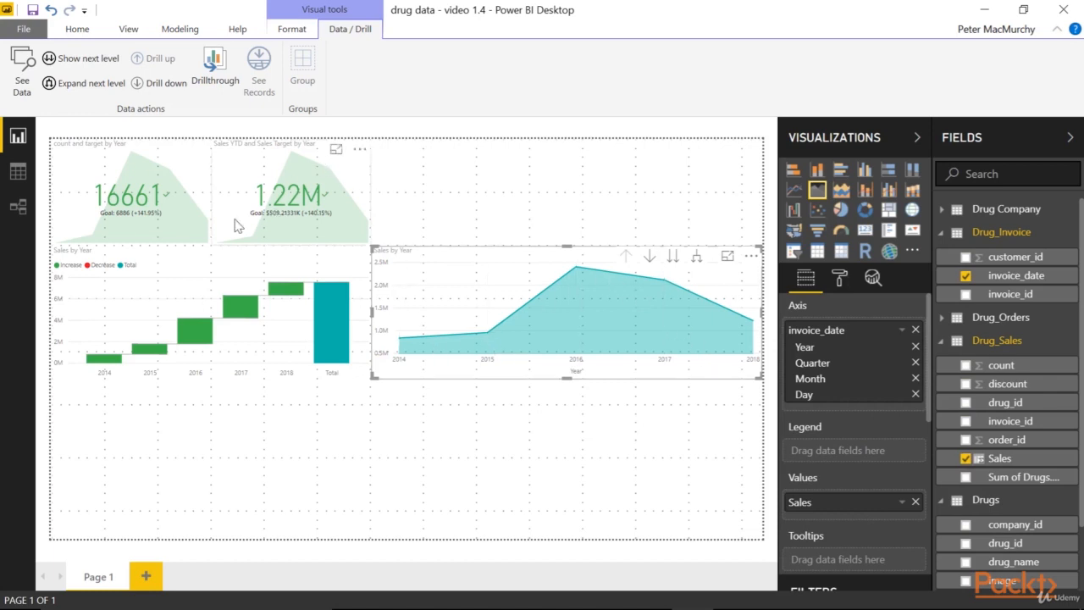
mouse_move(479, 291)
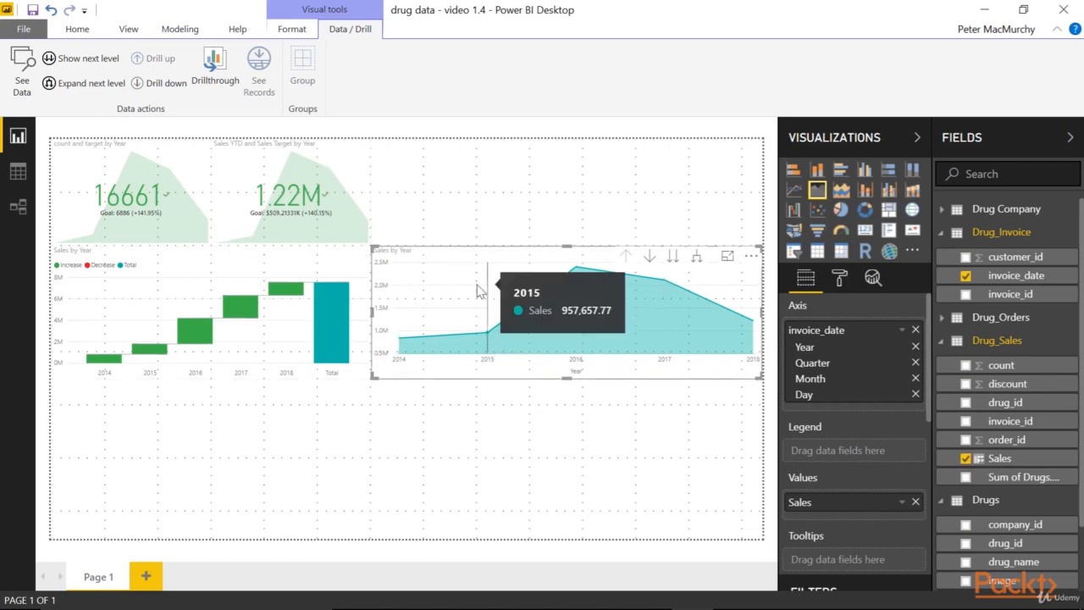
left_click(942, 209)
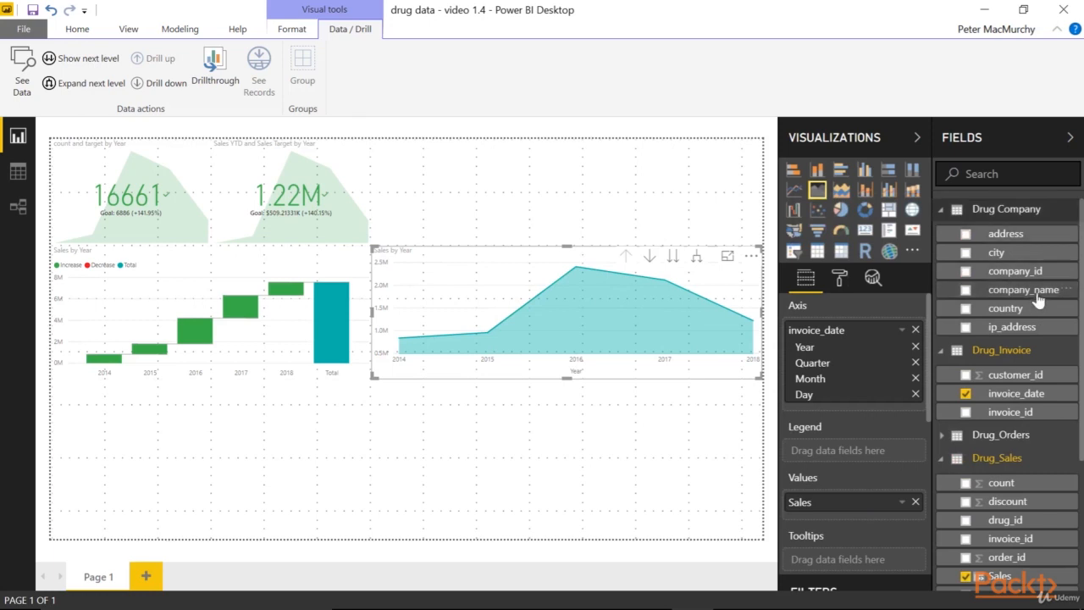
left_click_drag(1037, 301, 864, 454)
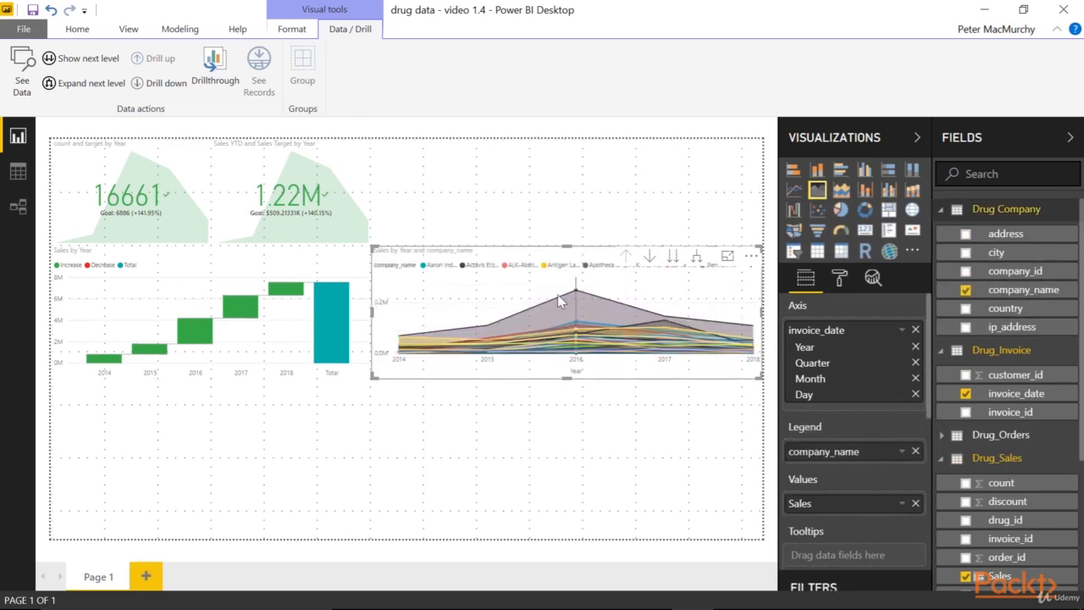
Enlarge the area chart in focus mode, highlight the series with the highest 2016 peak, and browse the legend to identify its company
left_click(726, 259)
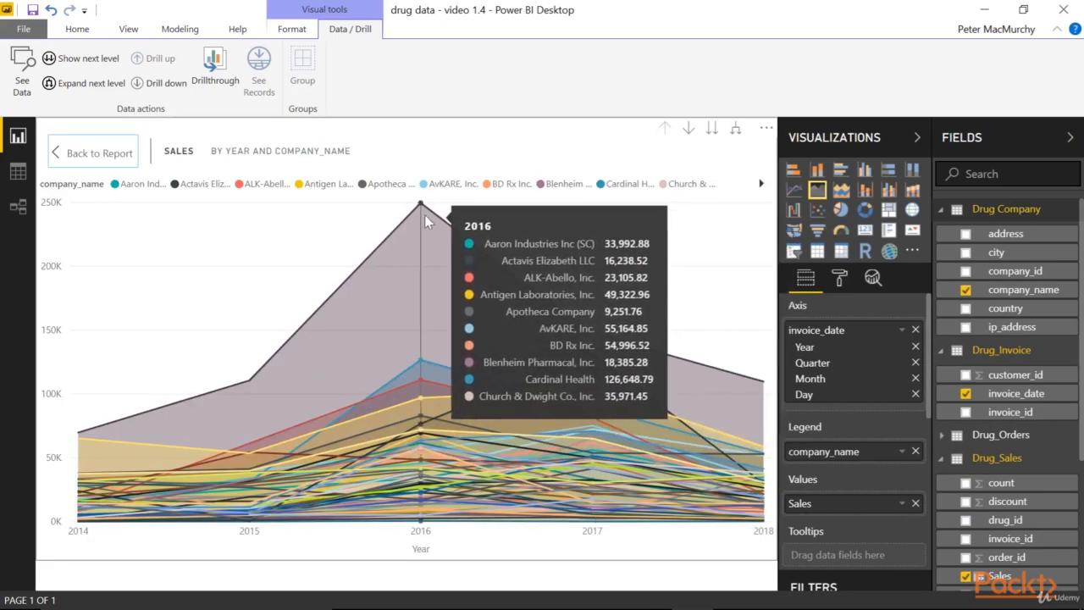
left_click(421, 207)
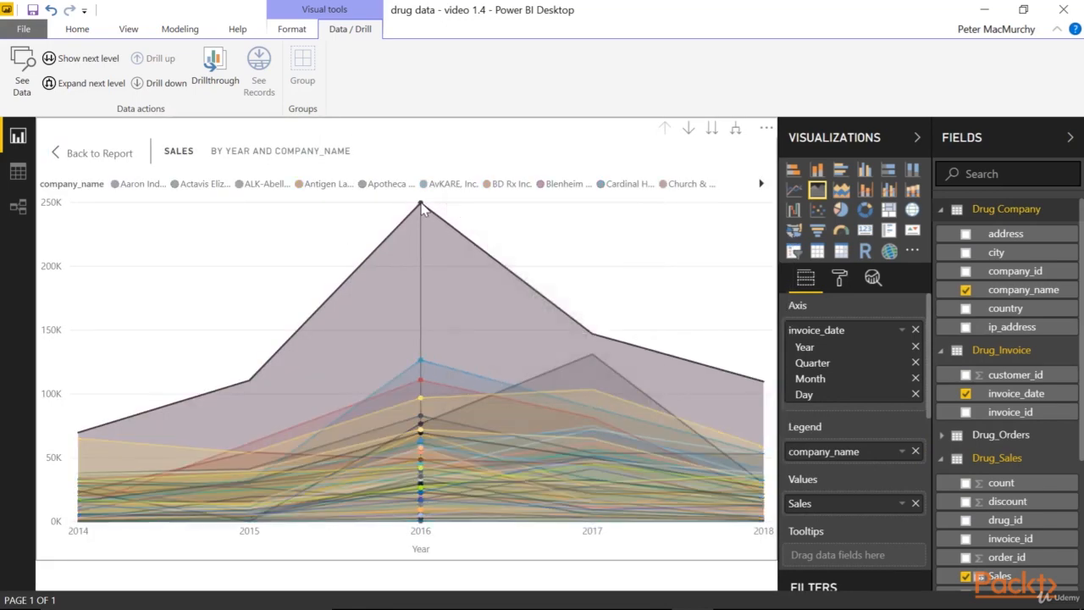
left_click(761, 185)
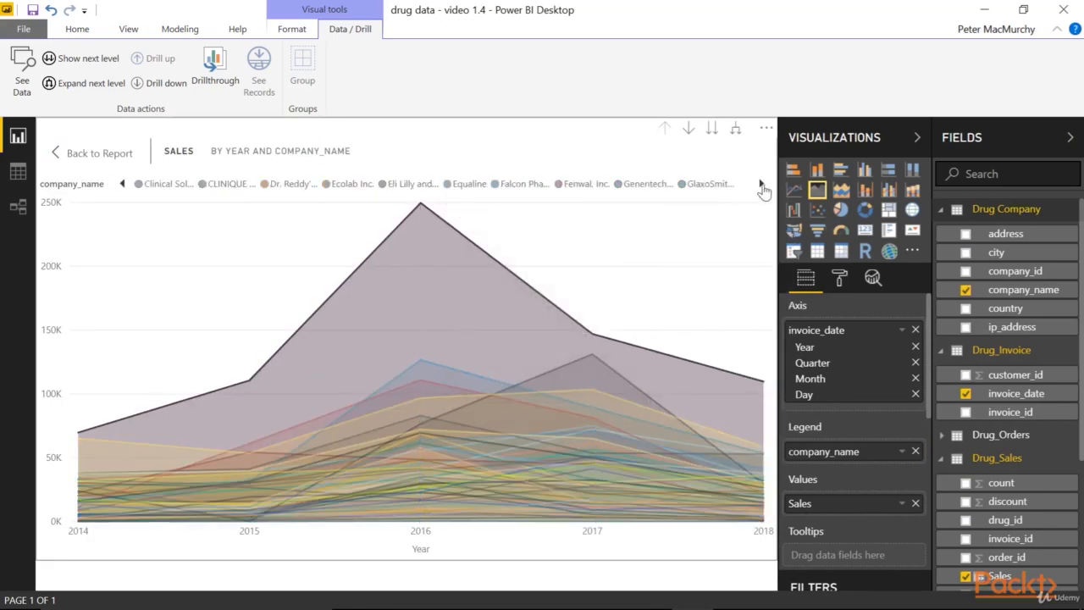
left_click(761, 184)
left_click(760, 185)
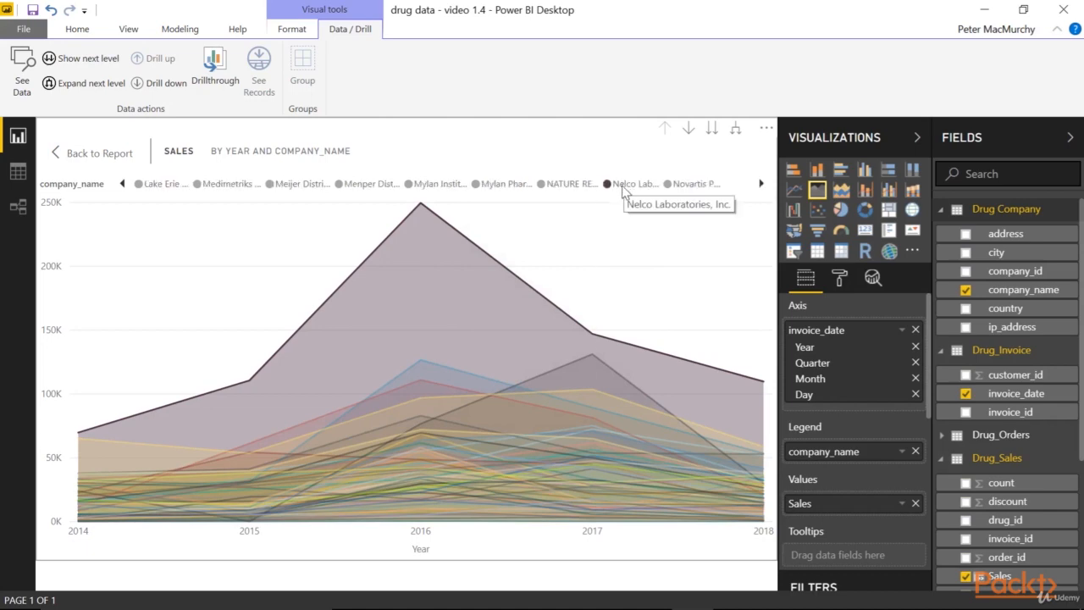
Turn on drill mode, show the area chart by quarter, drill back up to years, and turn drill mode off
left_click(689, 129)
left_click(712, 129)
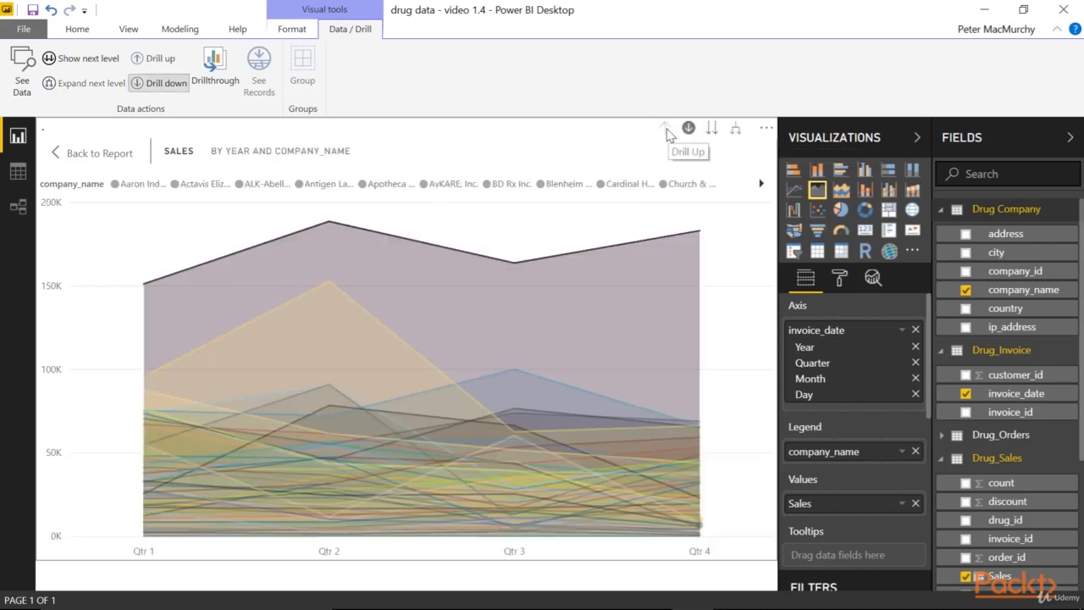
left_click(666, 130)
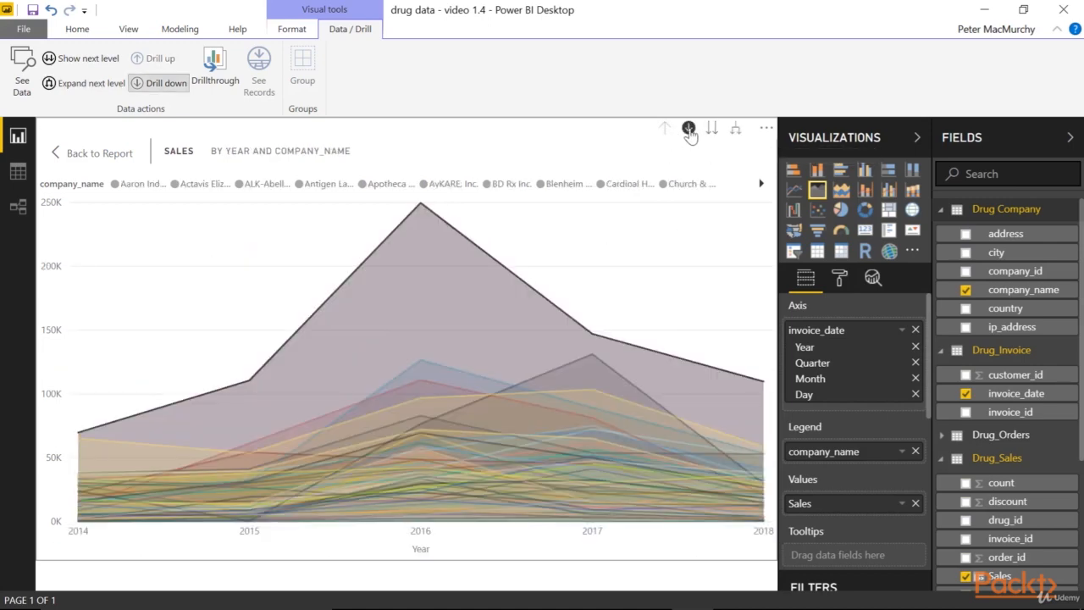
left_click(688, 127)
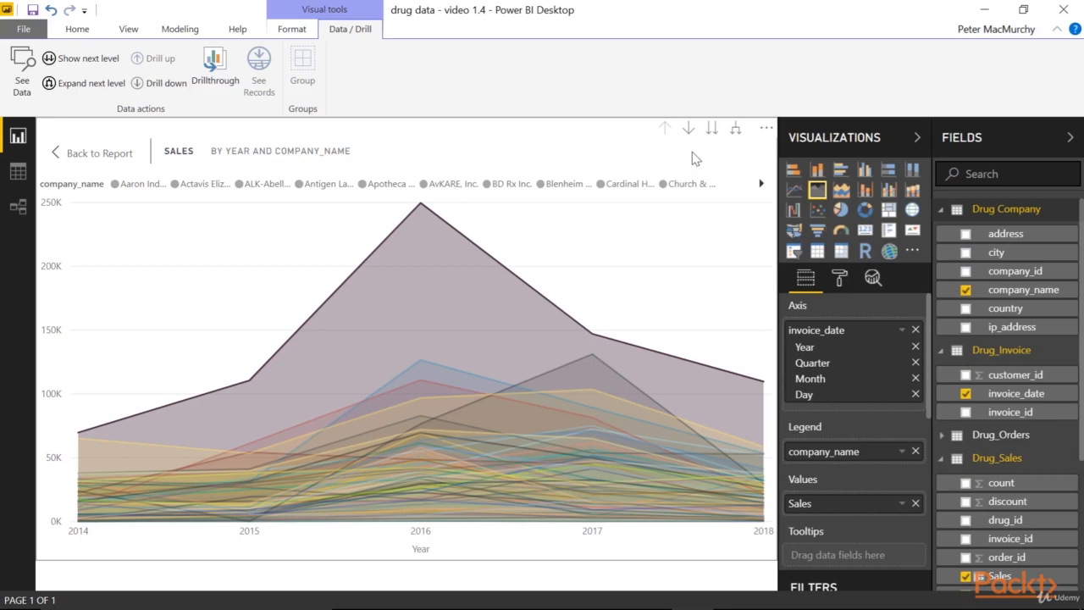
Add a dashed black trend line with 0% transparency and combined series to the area chart
left_click(873, 280)
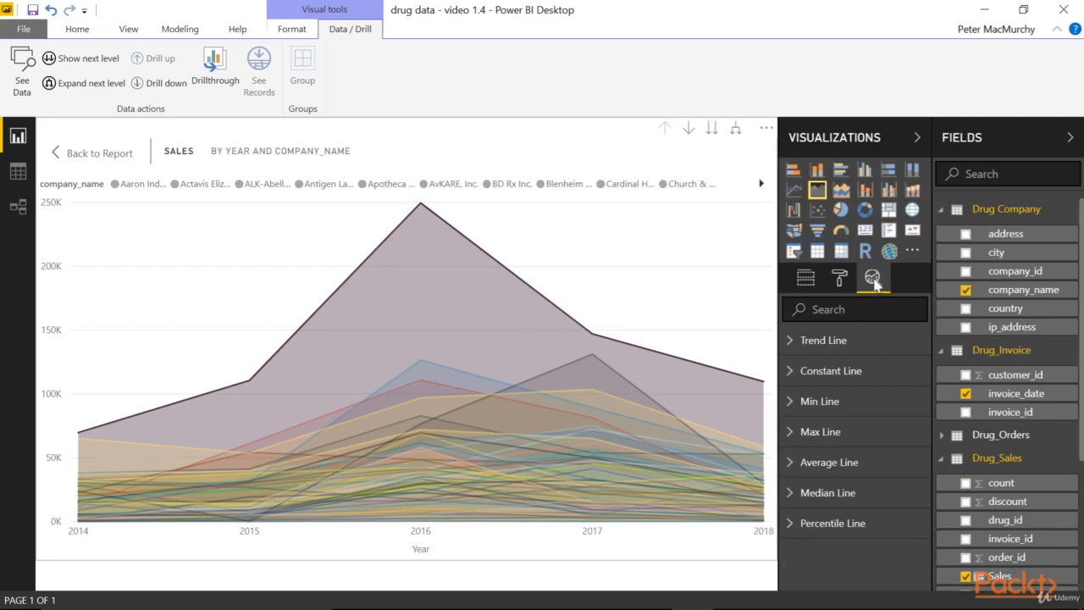
left_click(847, 341)
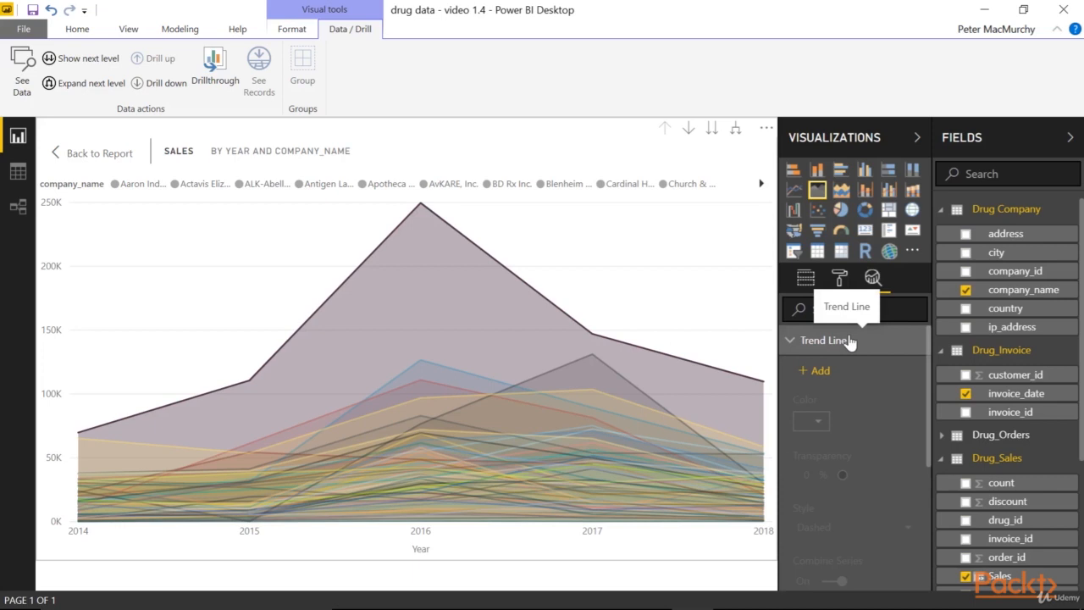
left_click(818, 370)
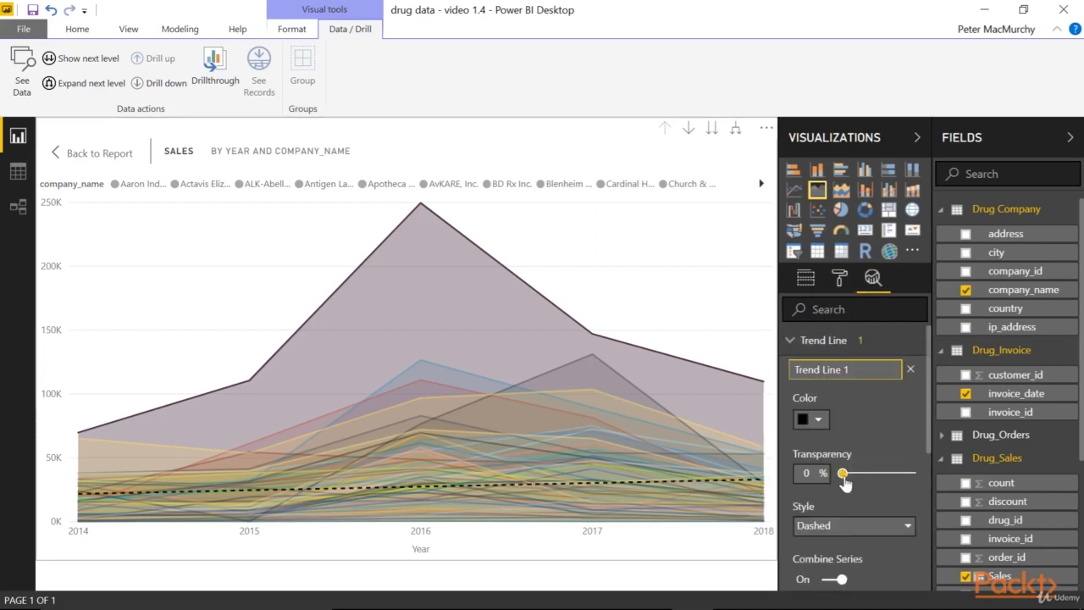
mouse_move(843, 474)
left_mouse_down()
mouse_move(914, 474)
mouse_move(833, 473)
left_mouse_up()
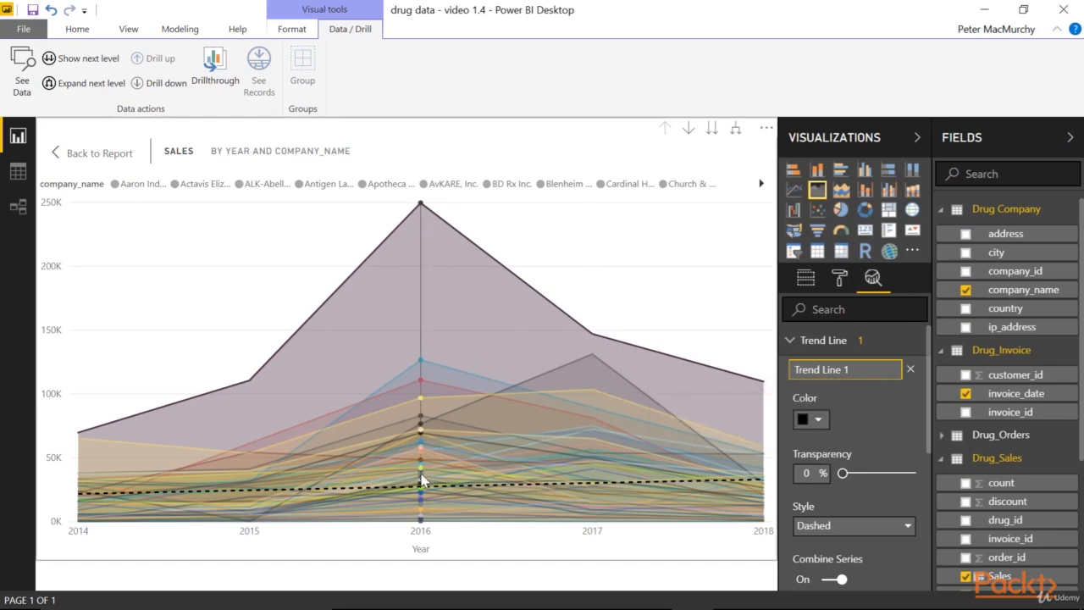
mouse_move(439, 430)
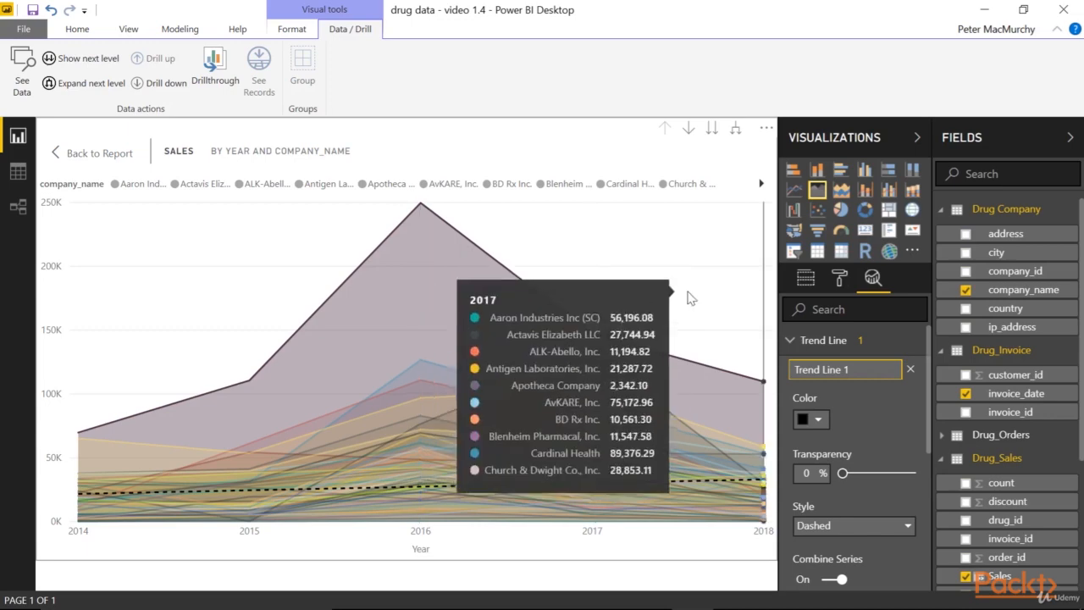
Preview the chart as a stacked area chart, restore the area chart type, and return to the report page
left_click(841, 191)
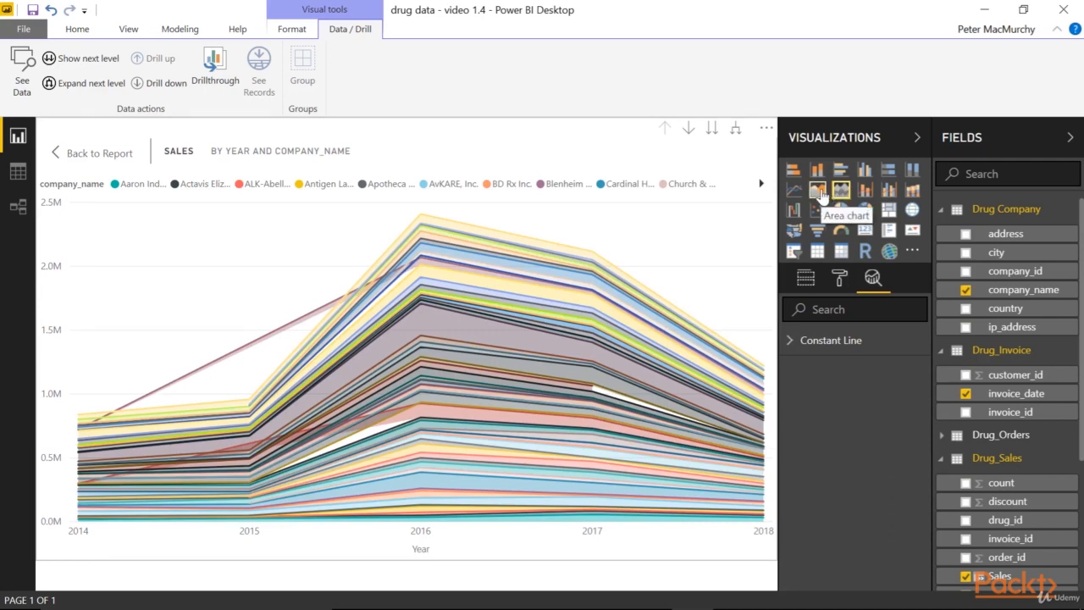
left_click(819, 192)
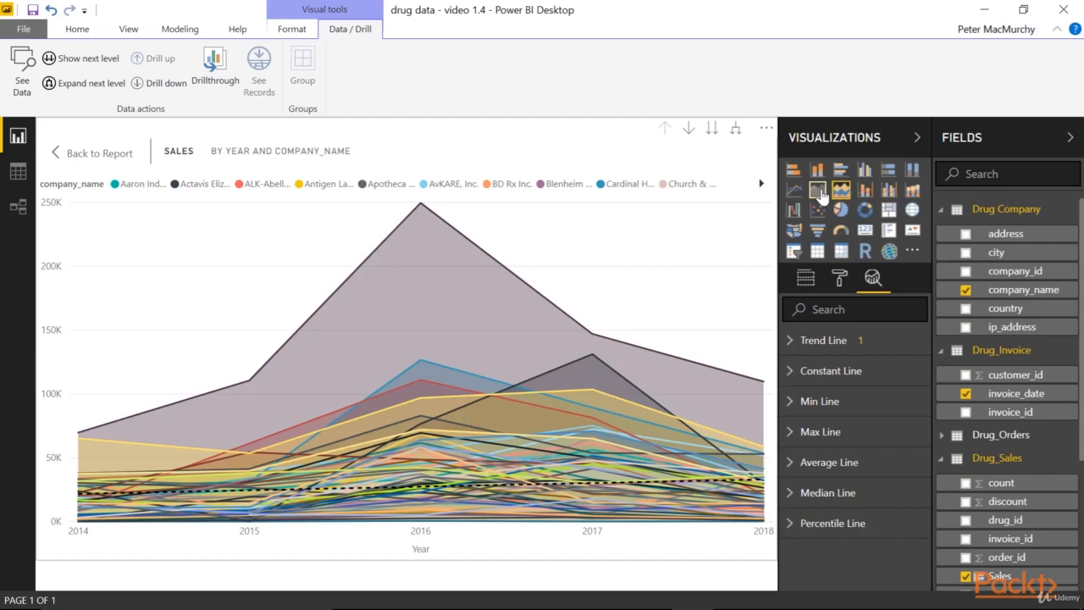
left_click(112, 152)
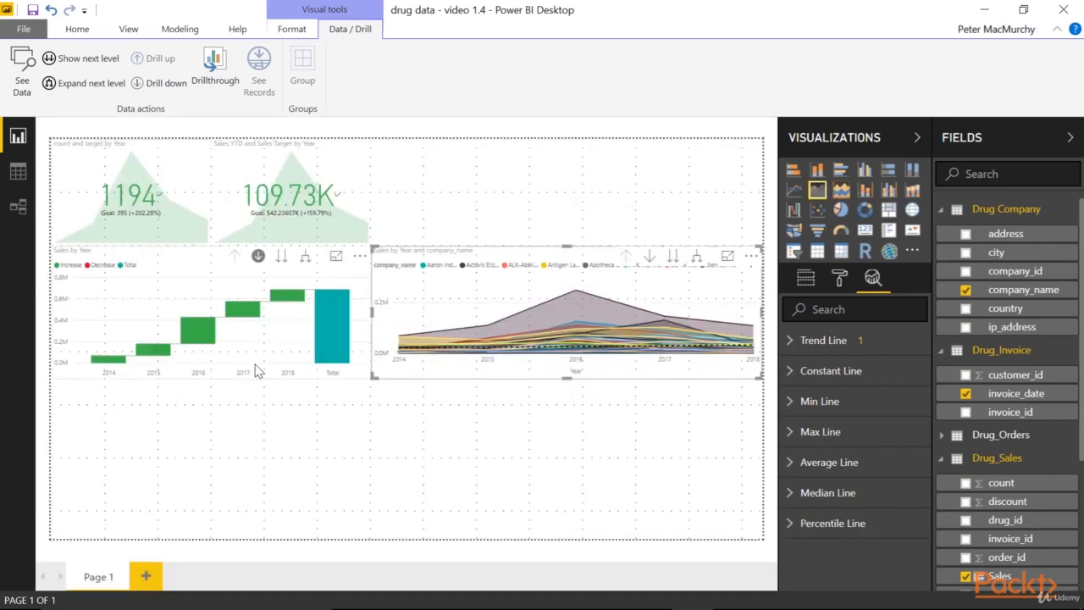
Add a ribbon chart beneath the waterfall and area charts, sized to fill the full width of the page's lower section
left_click(239, 466)
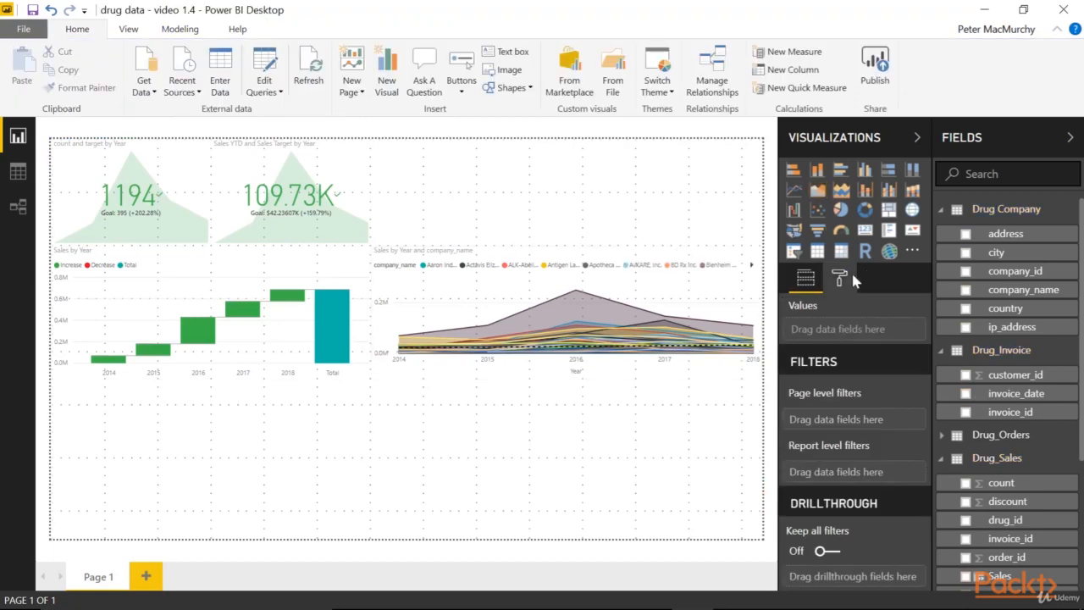
left_click(913, 191)
left_click_drag(368, 517, 767, 543)
left_click(769, 551)
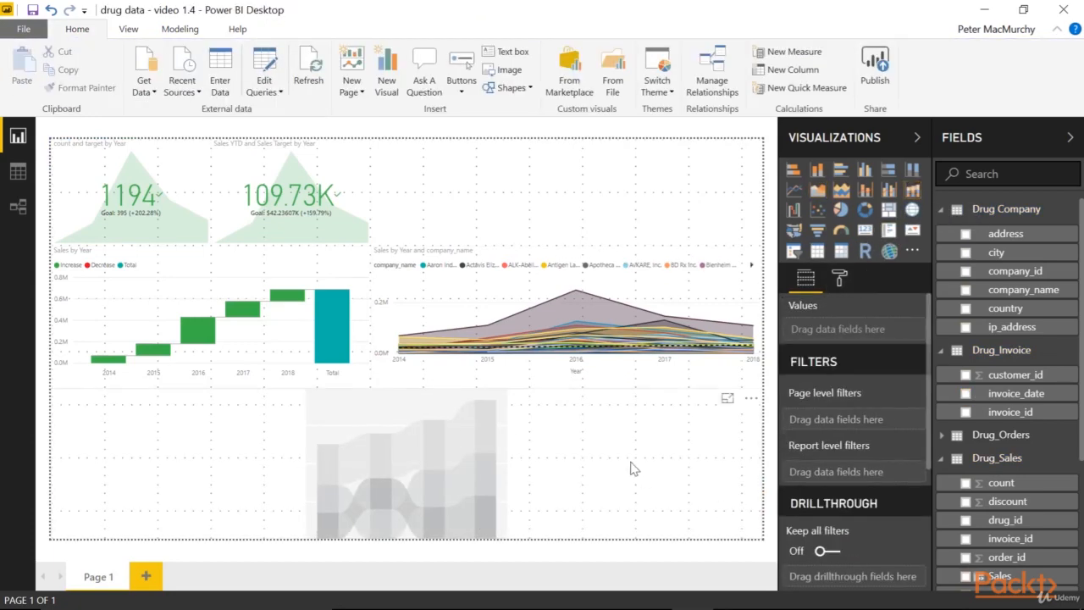
left_click(391, 395)
left_click_drag(403, 388, 405, 380)
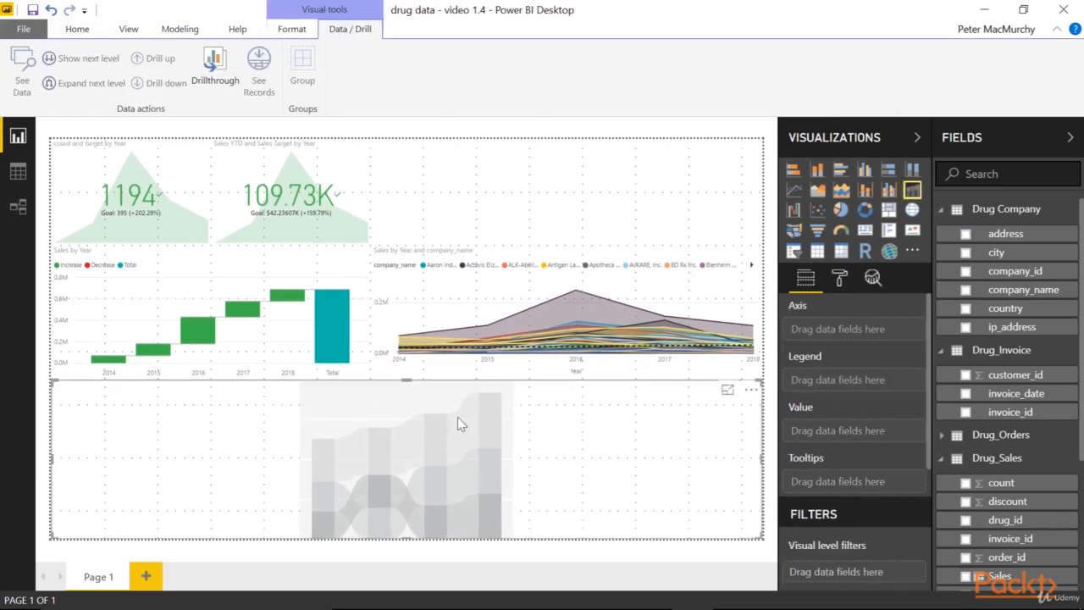
Set the ribbon chart's axis to invoice_date, its value to Sales and its legend to company_name
left_click_drag(1027, 397, 848, 330)
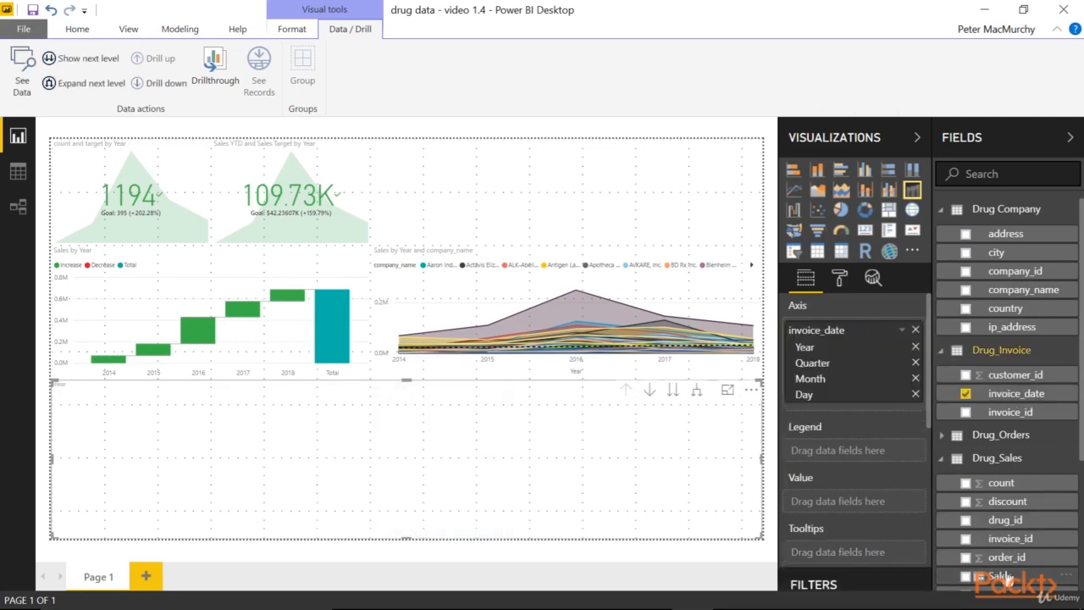
left_click_drag(1000, 576, 853, 506)
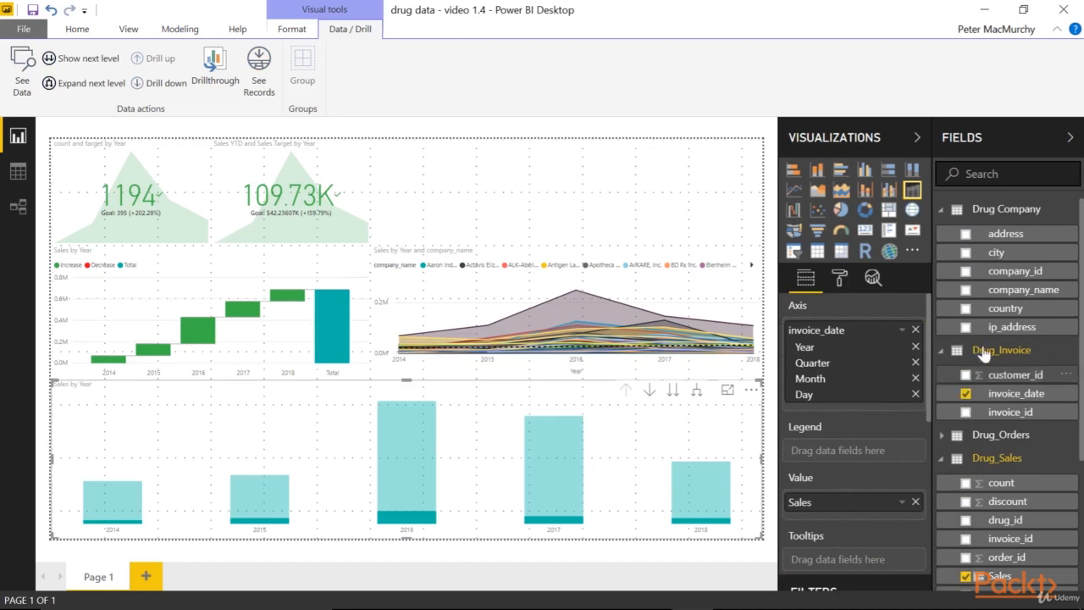
left_click_drag(1015, 292, 860, 457)
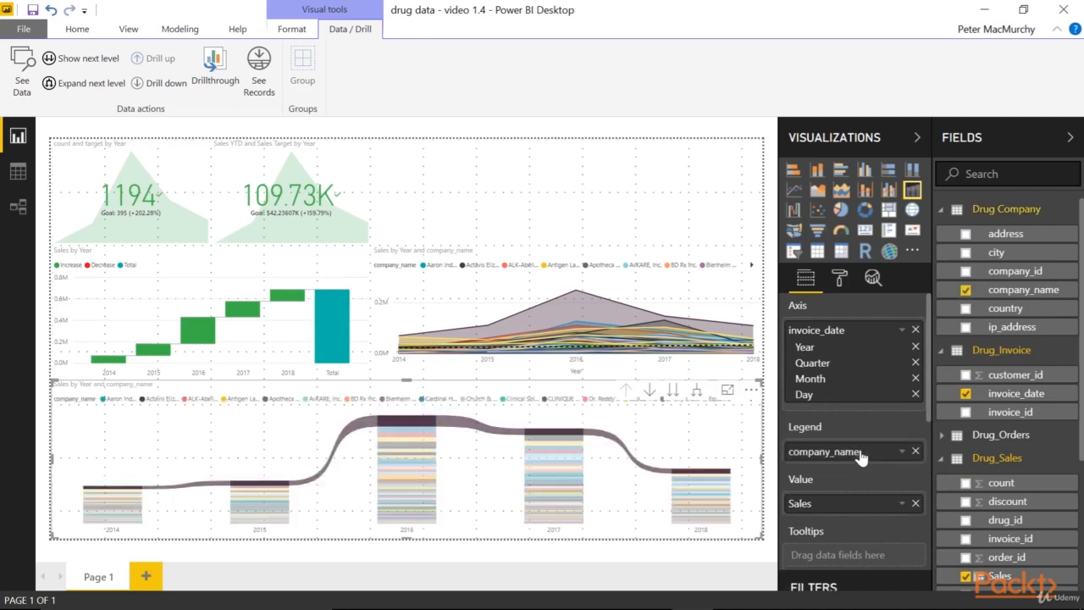
Enlarge the ribbon chart in focus mode, inspect company sales across the years, and highlight the Cardinal Health series
left_click(727, 390)
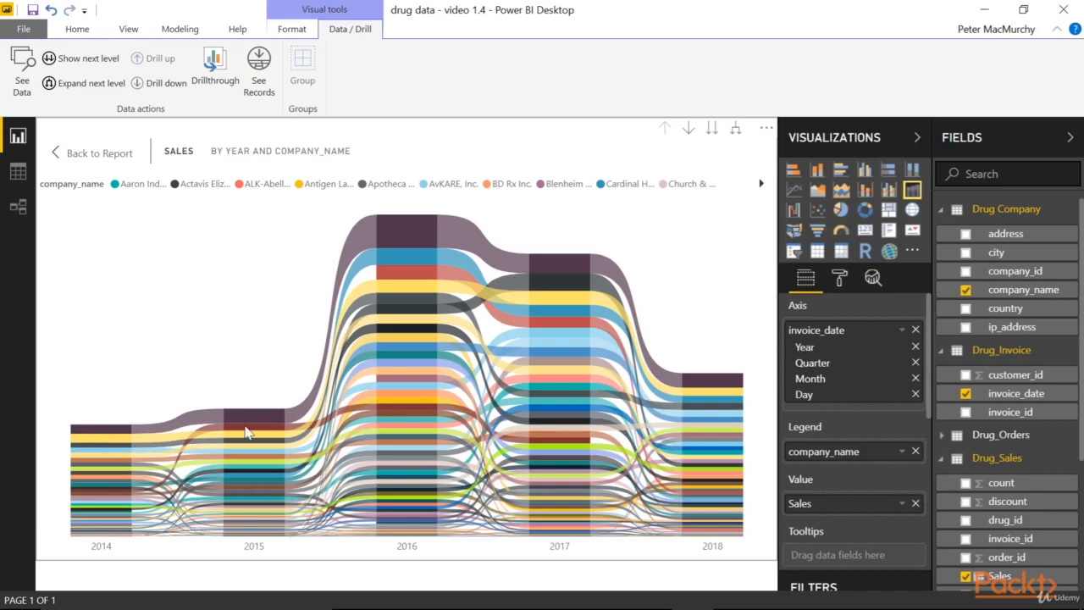
mouse_move(387, 266)
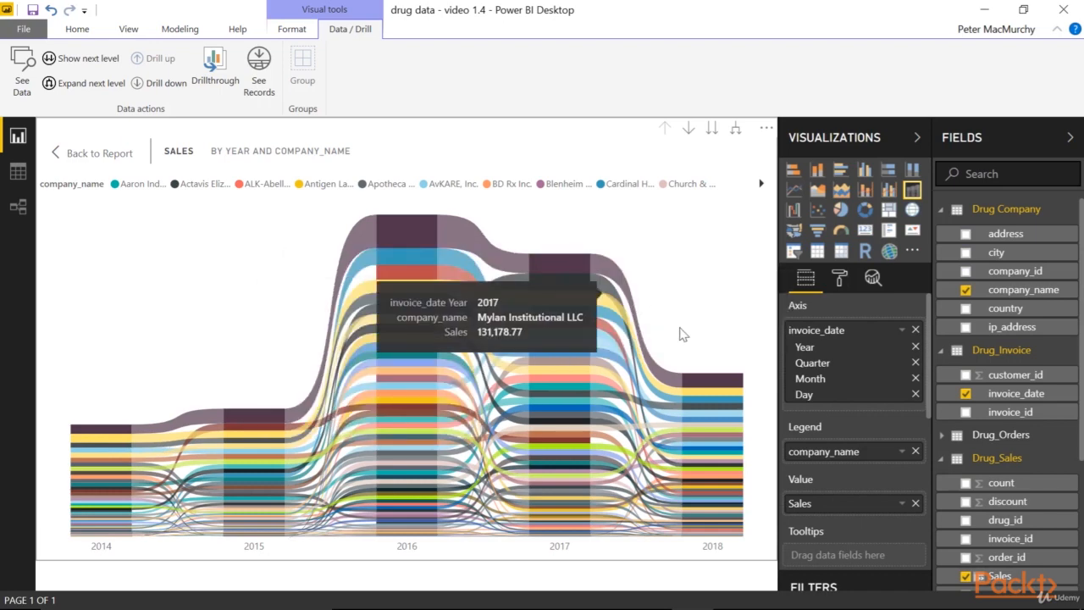
mouse_move(703, 405)
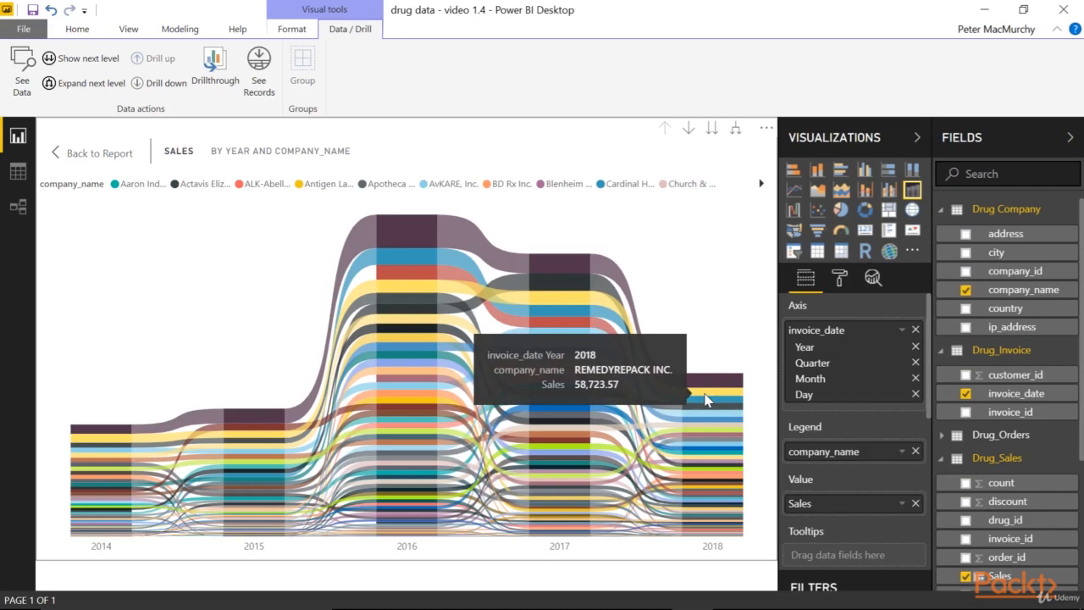
left_click(621, 192)
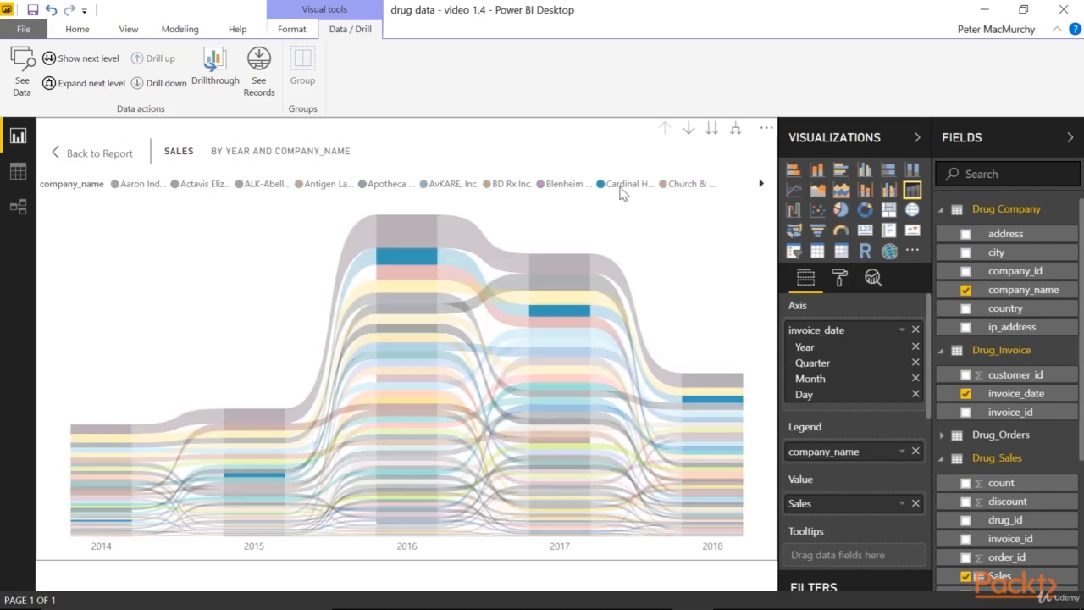